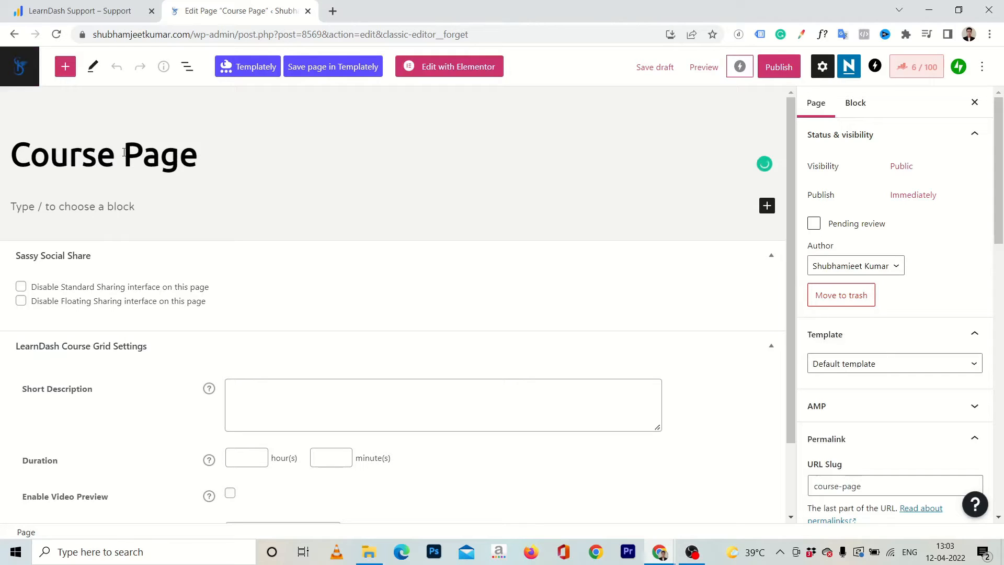
Search the blocks for "course g" and insert a LearnDash Course Grid block below the Course Page title.
drag(124, 153, 179, 154)
click(101, 205)
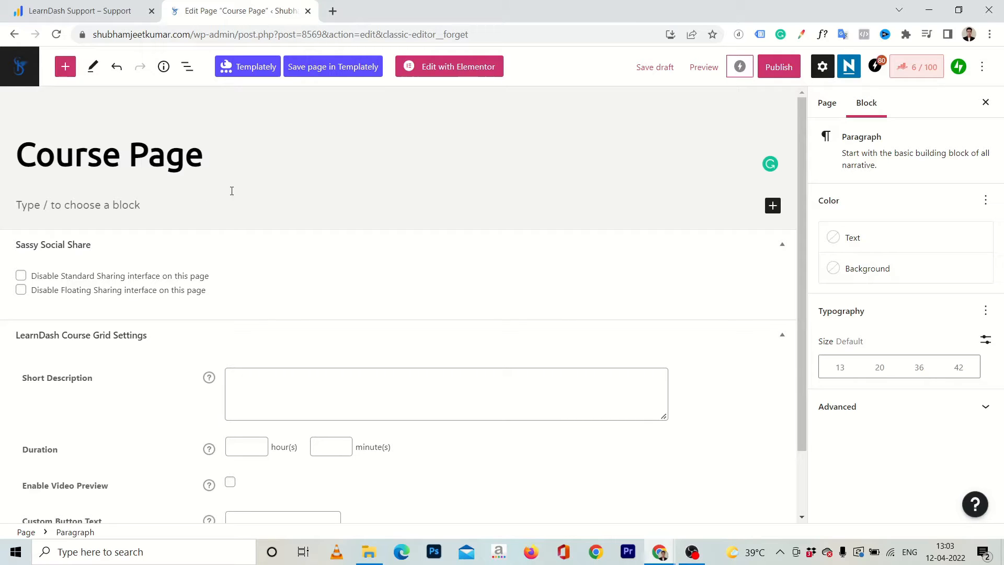
click(773, 205)
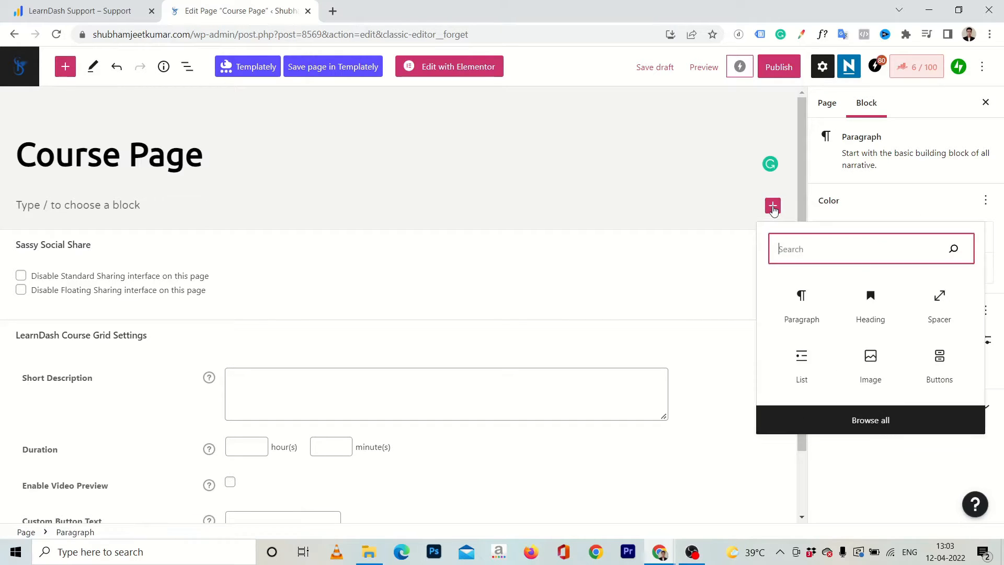
text(cour)
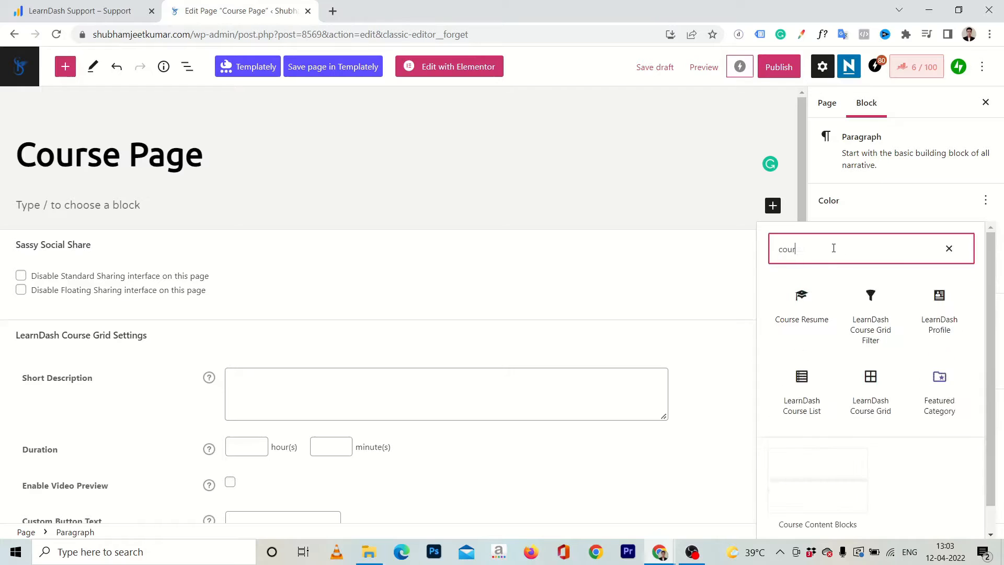
text(se g)
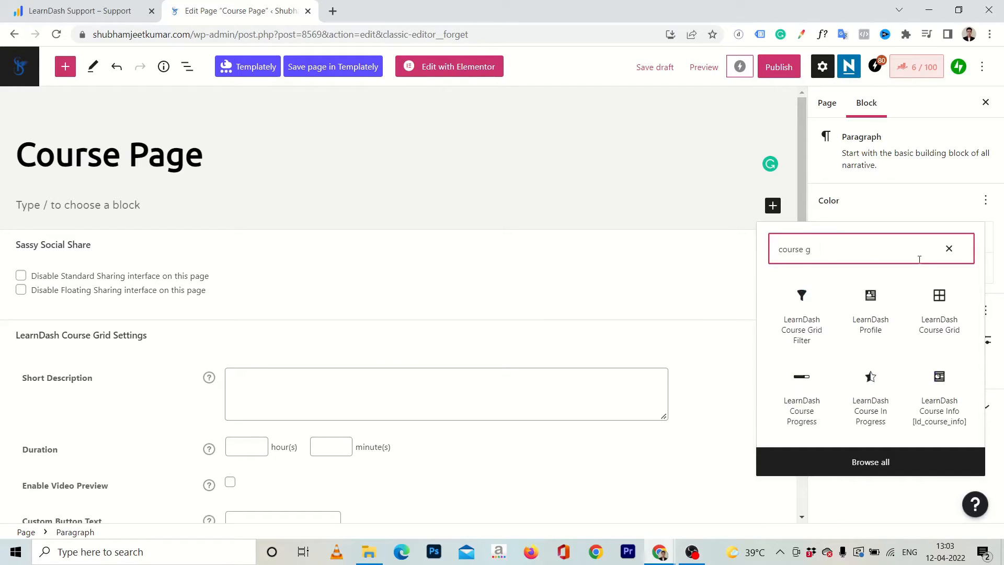
click(940, 330)
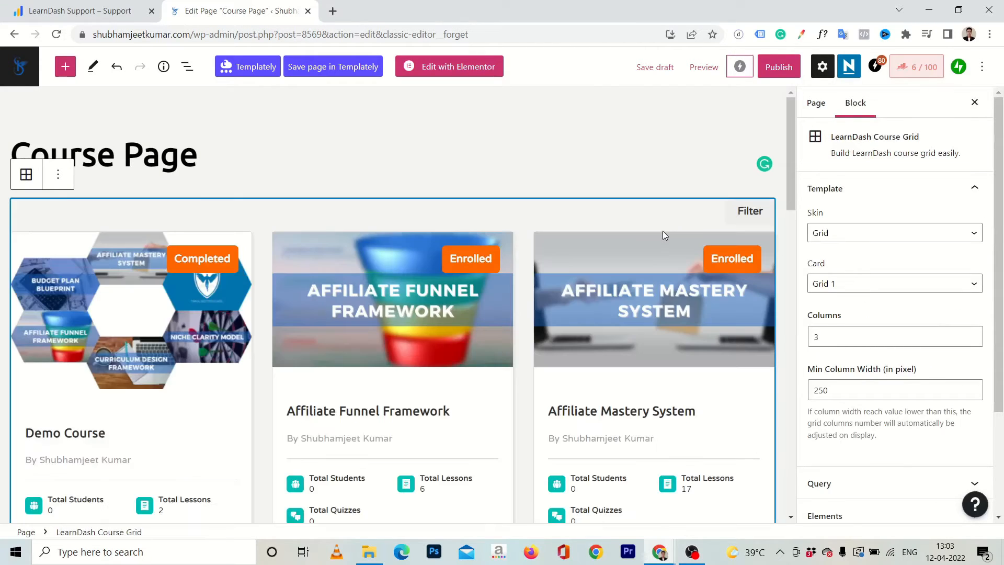
Look through the course cards in the inserted grid, from the first row down to the Load More button.
scroll(410, 186, down, 2)
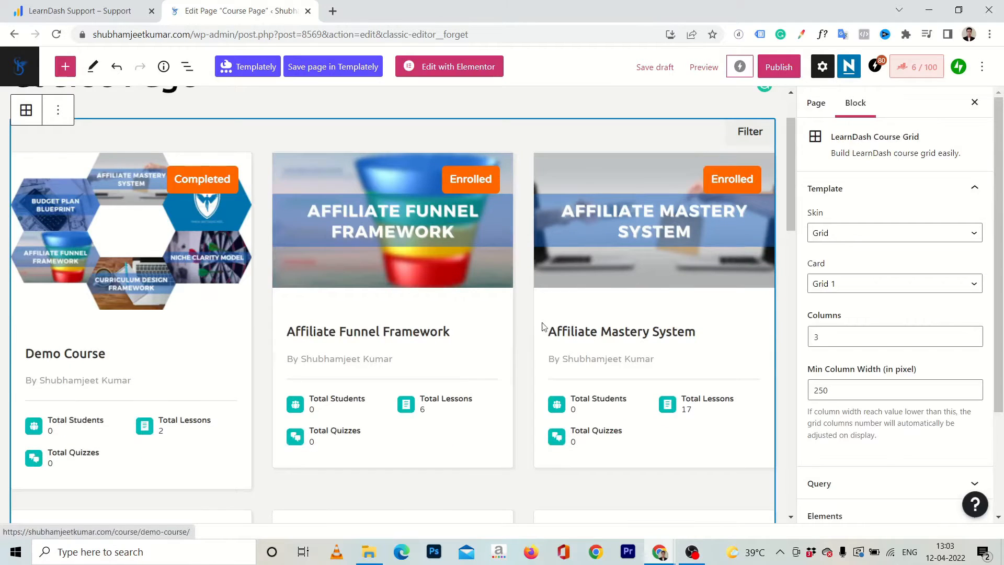
scroll(545, 335, down, 6)
scroll(297, 316, down, 3)
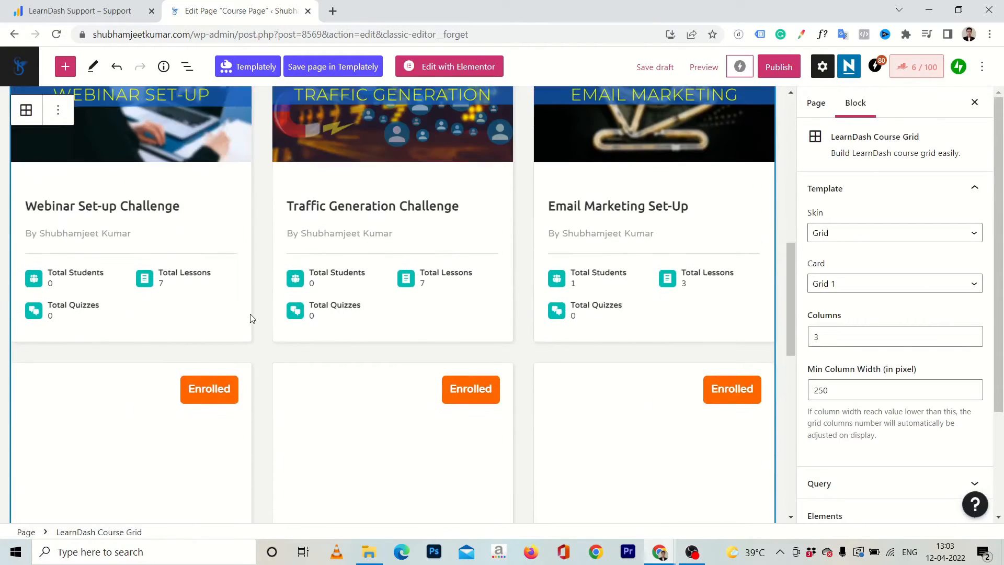
scroll(252, 319, down, 6)
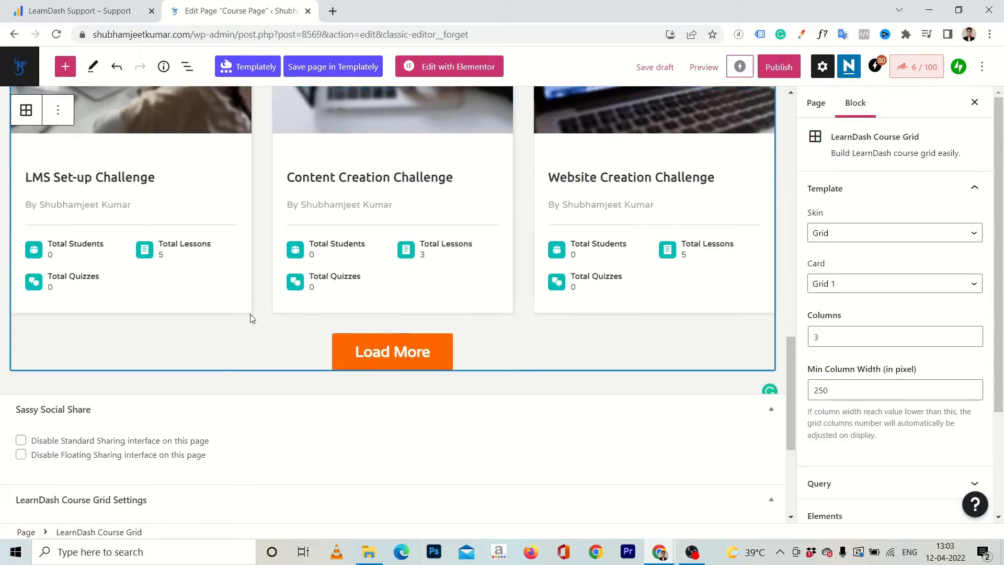
scroll(252, 319, up, 4)
scroll(251, 319, up, 10)
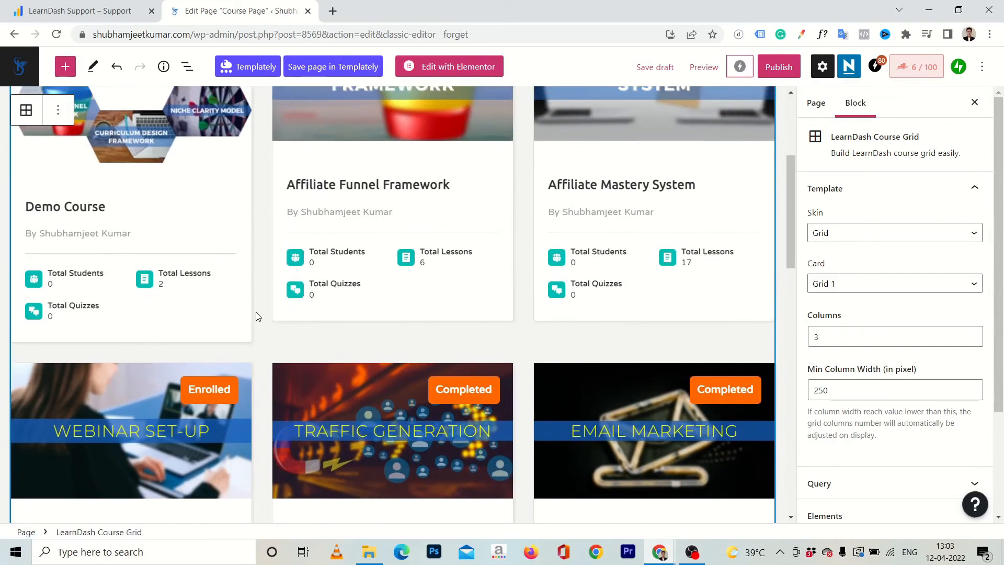
scroll(256, 316, up, 1)
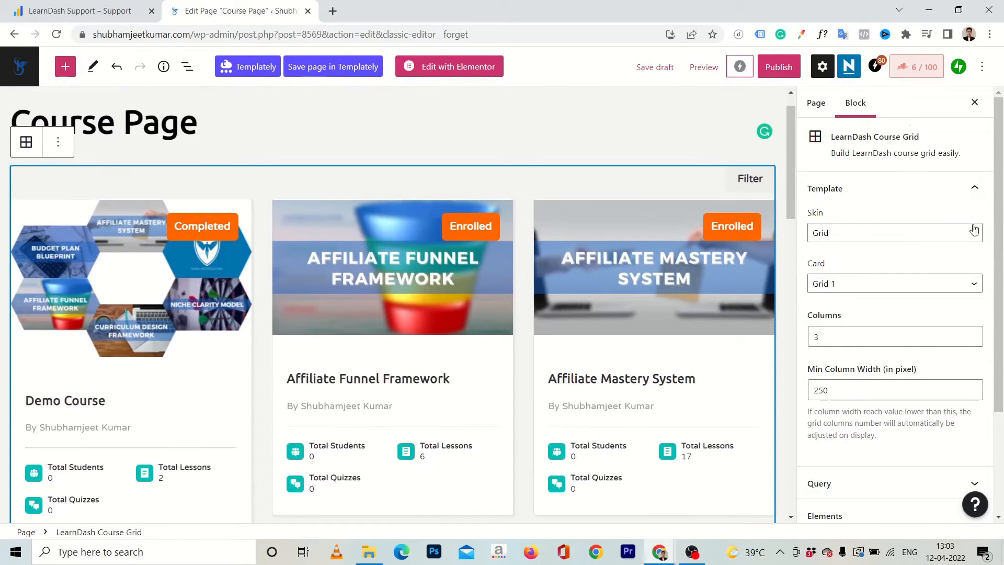
Try the Masonry and List skins on the course grid and return the skin to Grid.
click(895, 232)
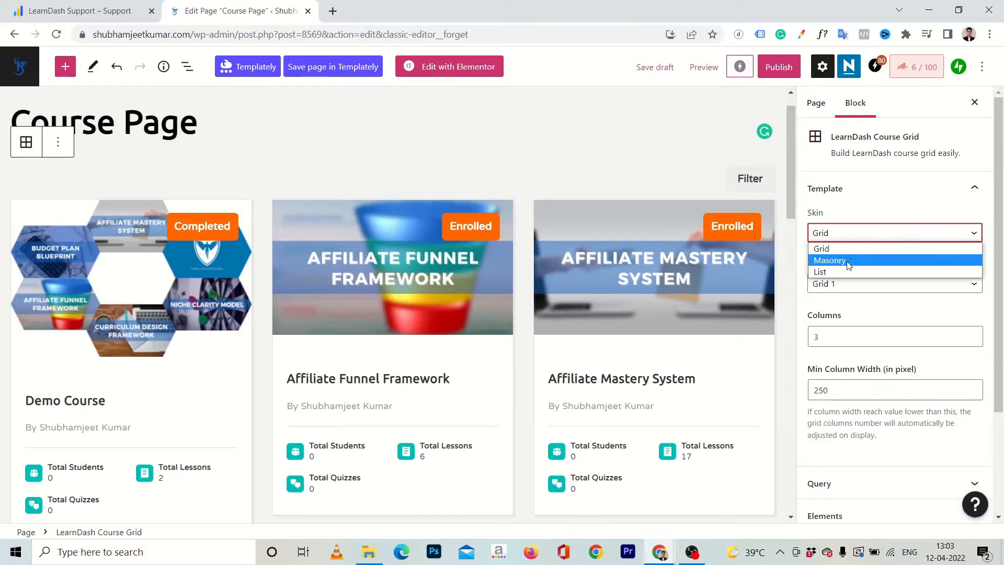
click(858, 260)
click(879, 236)
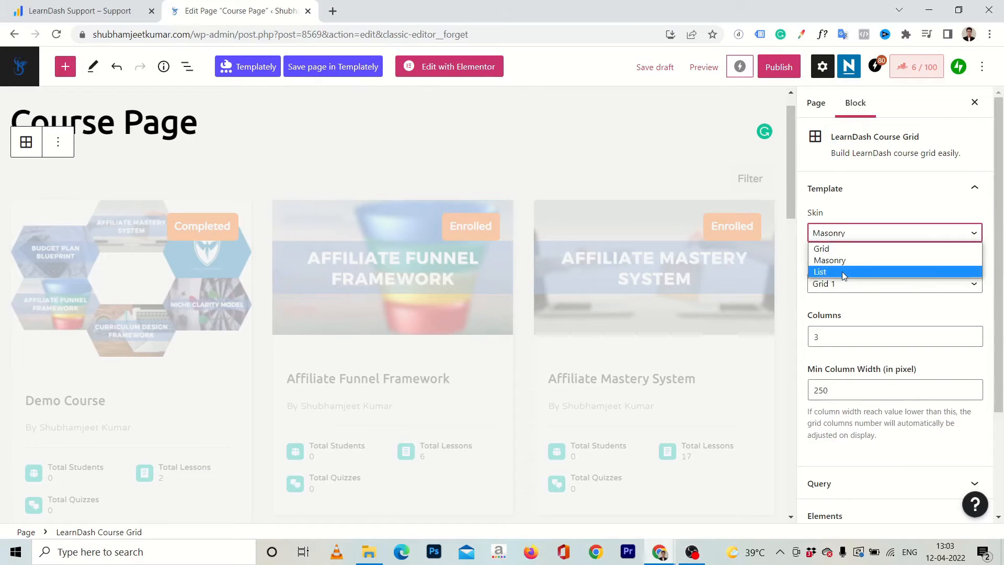
click(842, 272)
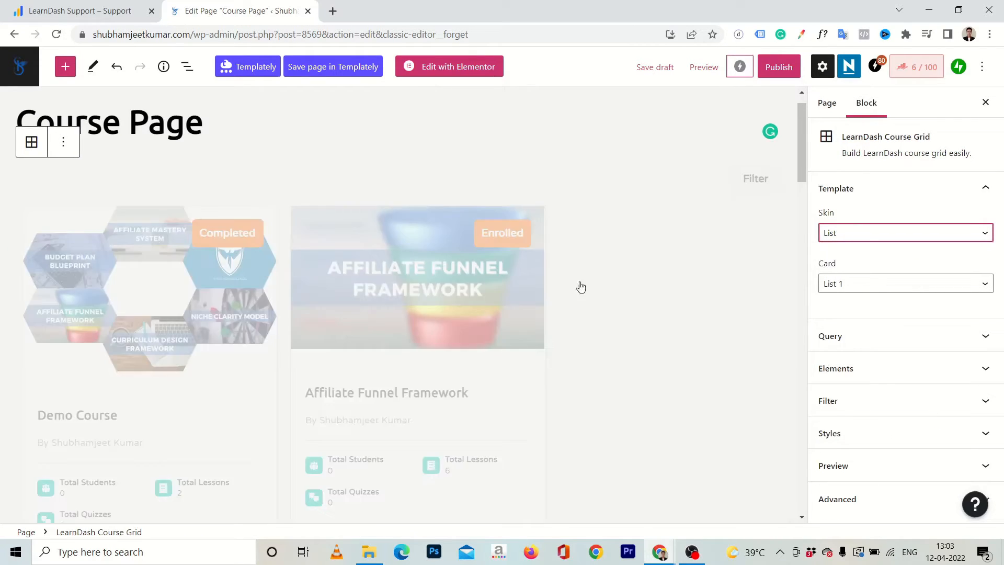
click(873, 242)
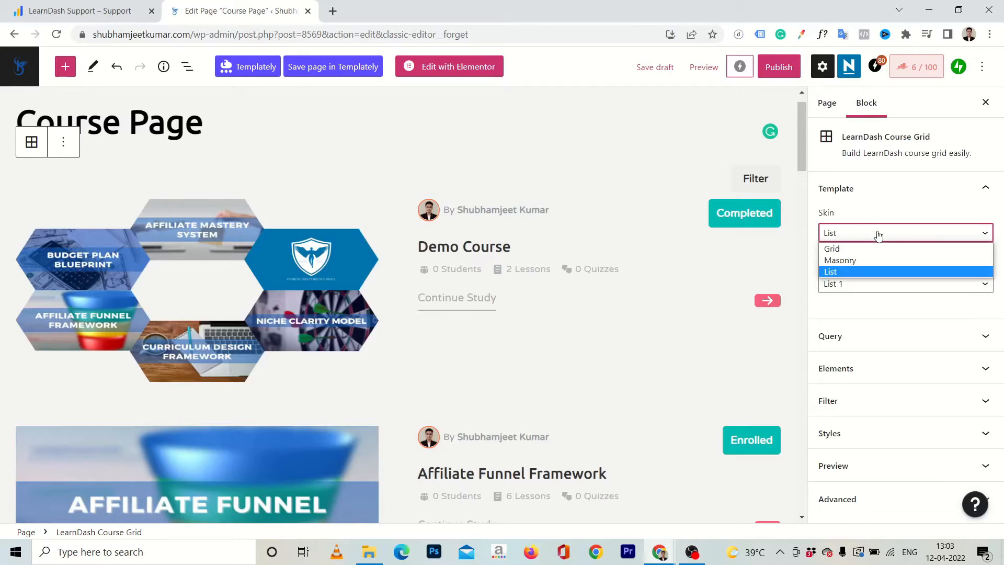
click(847, 250)
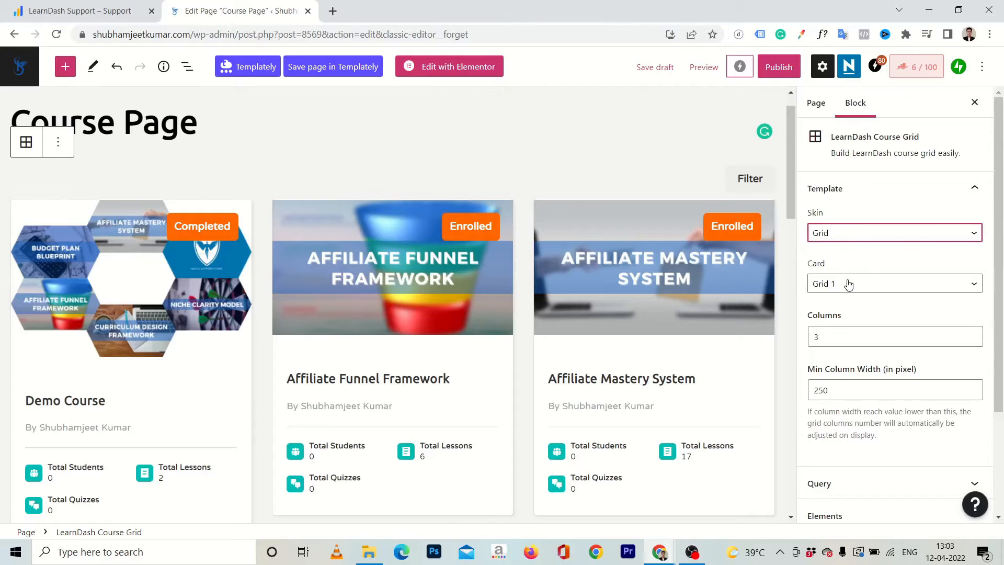
Try the Grid 2 card design on the course grid and check how the cards look.
click(849, 284)
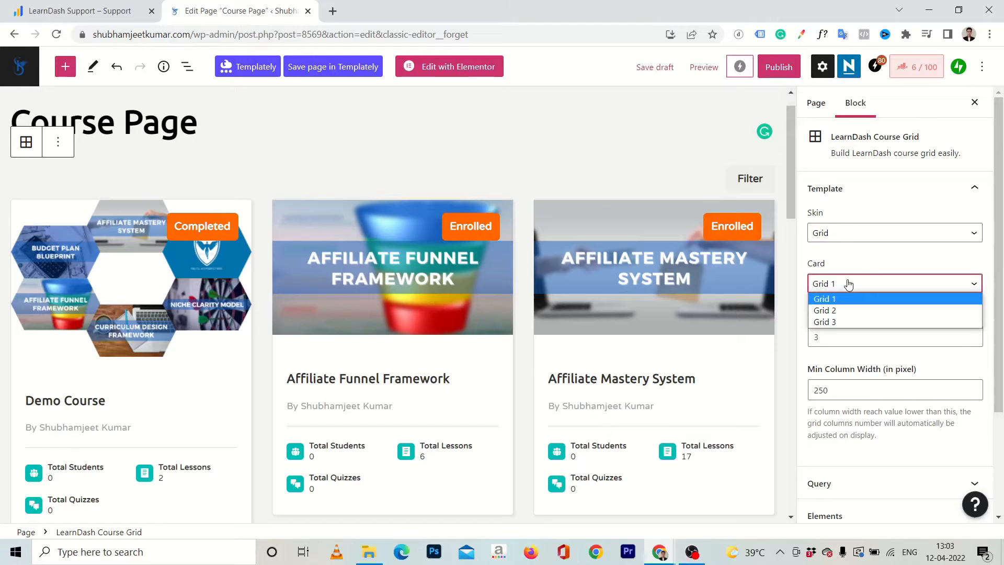
click(830, 307)
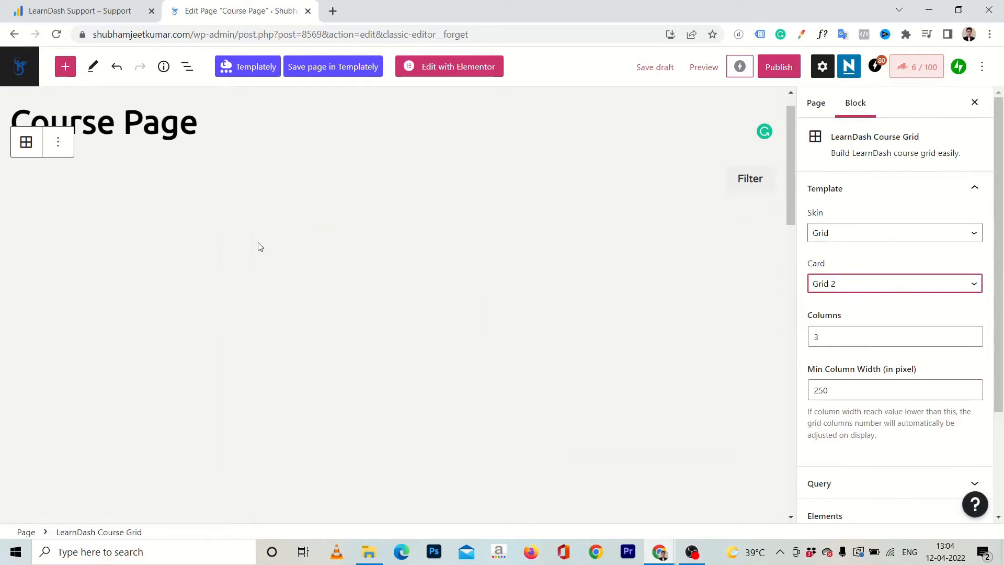
scroll(258, 247, down, 3)
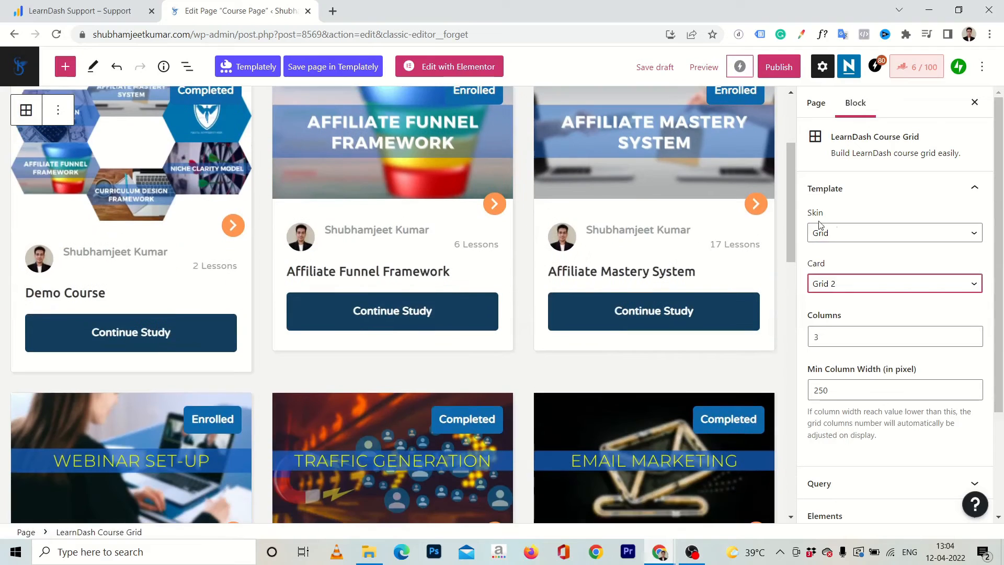
Set the course grid's card design to Grid 3 and review the course cards.
click(839, 284)
click(825, 322)
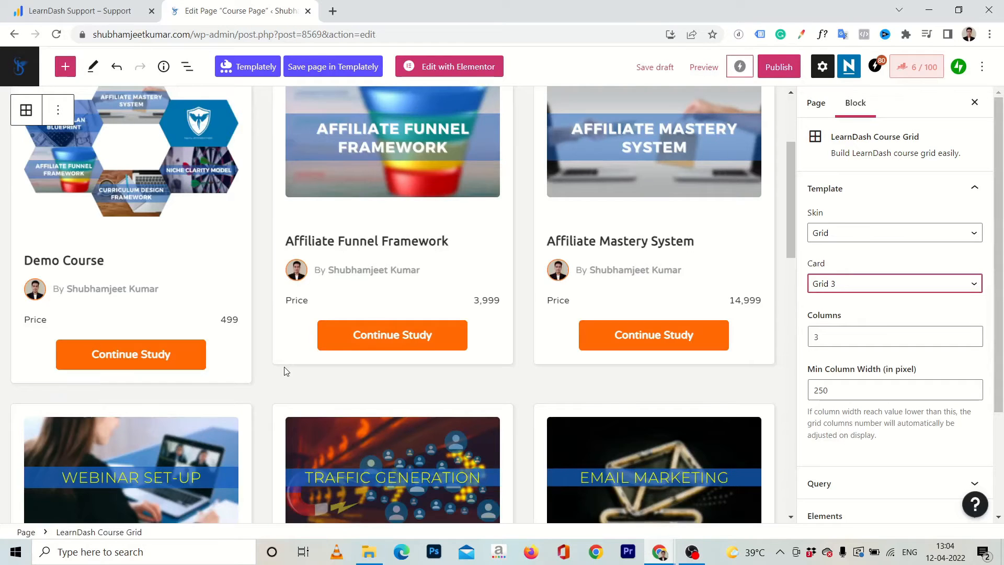
scroll(286, 371, down, 12)
scroll(287, 372, up, 9)
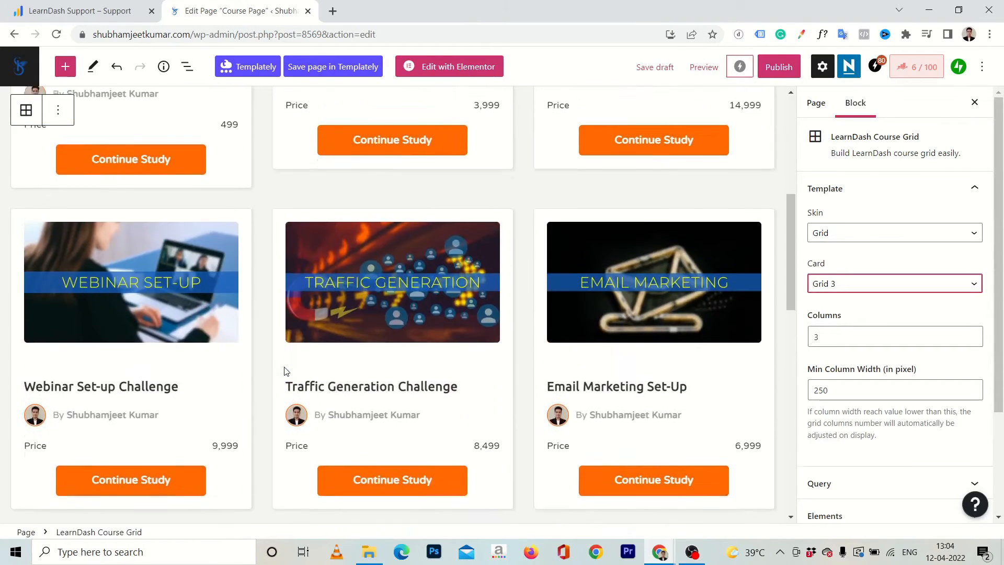
scroll(468, 379, down, 2)
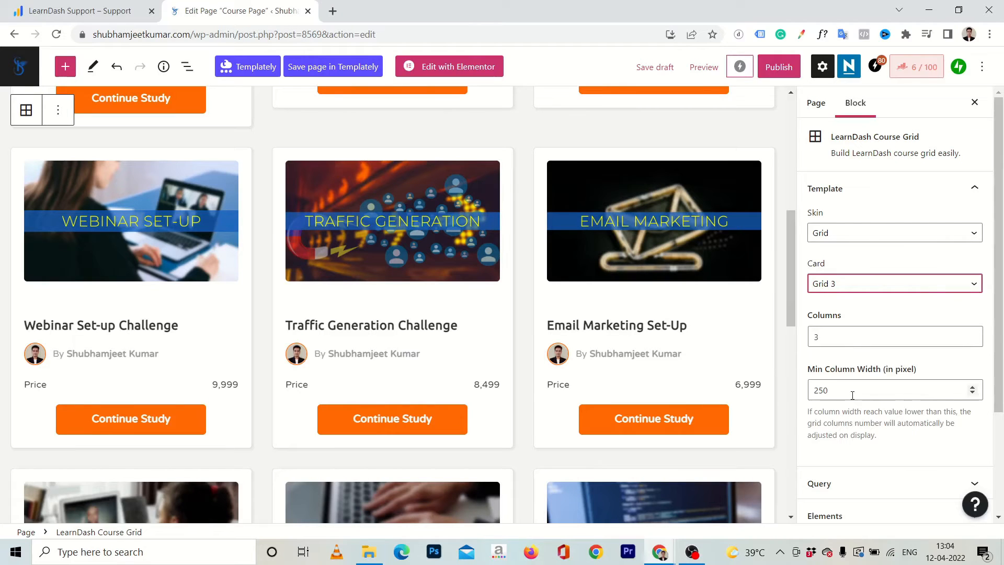
Open the Elements settings of the course grid block and bring the first row of cards into view.
scroll(852, 395, down, 3)
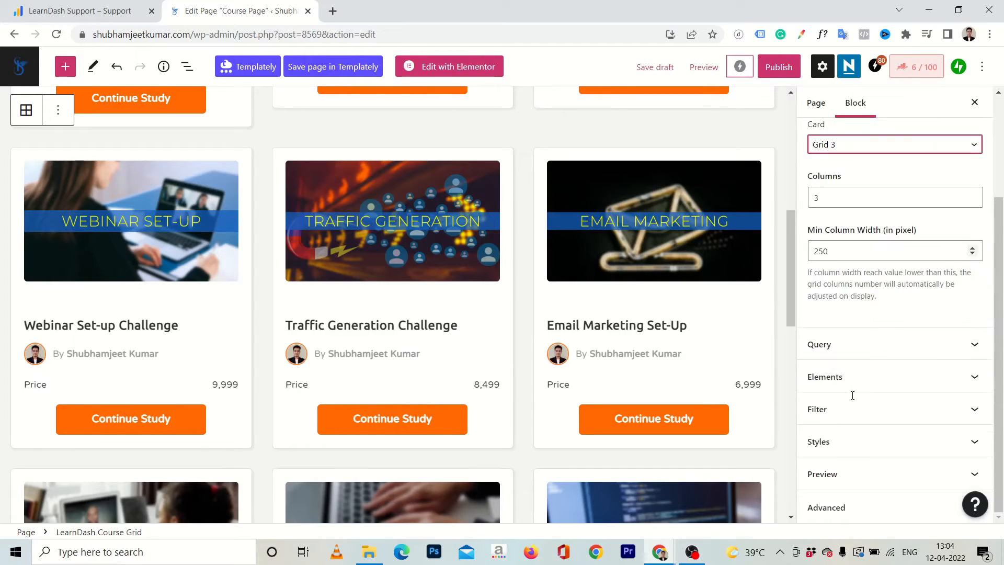
click(844, 386)
scroll(843, 391, up, 2)
scroll(668, 294, up, 4)
scroll(668, 294, up, 4)
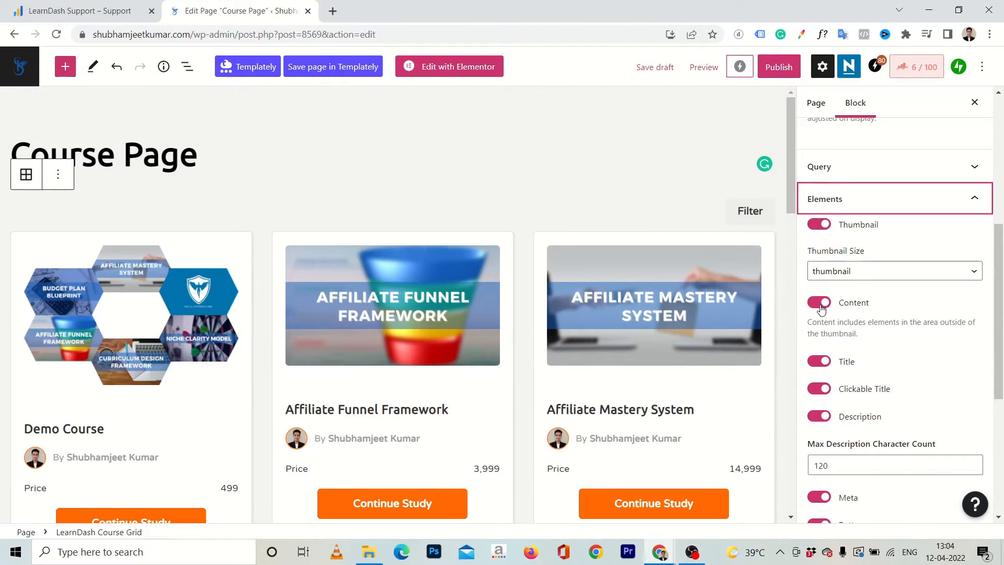
Try hiding the Content element of the course cards and turn it back on.
click(819, 302)
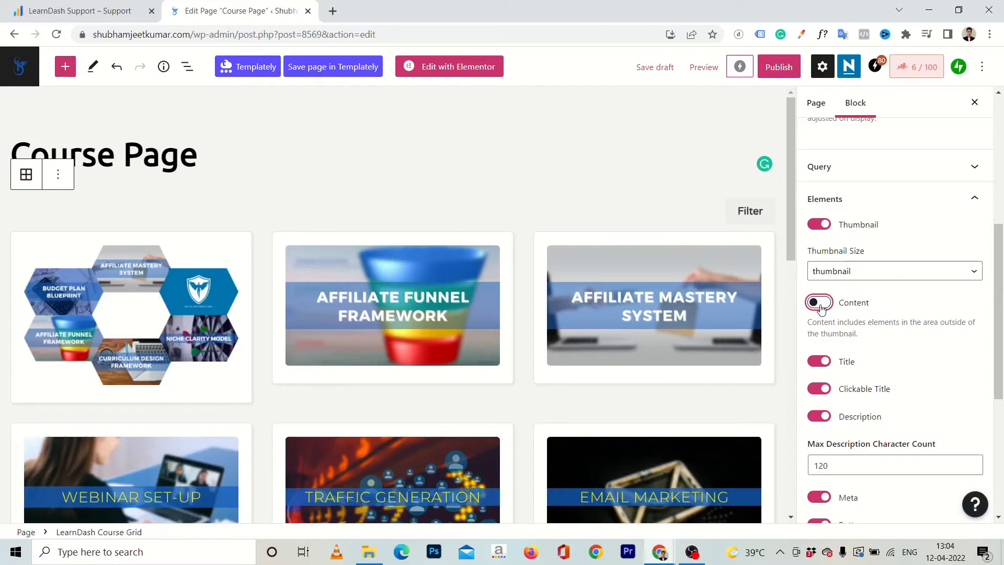
click(825, 305)
Disable the Description element and enable the Progress Bar element on the course cards.
scroll(903, 324, down, 1)
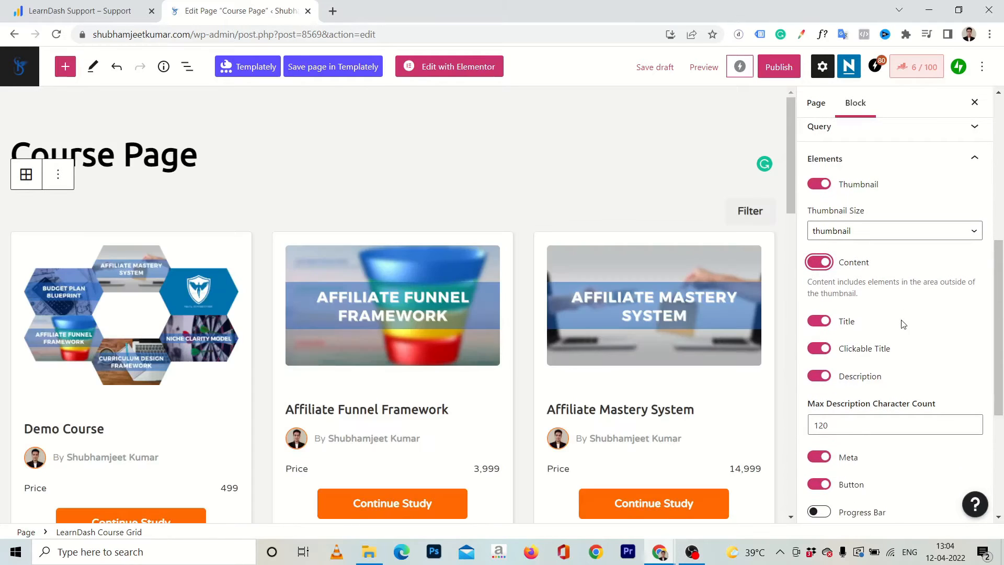
click(816, 378)
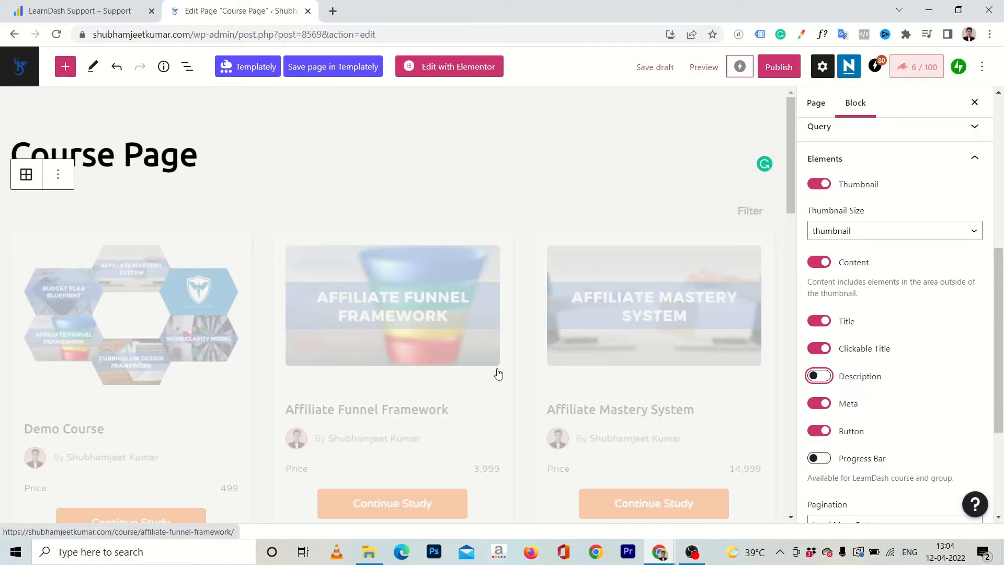
scroll(498, 374, down, 3)
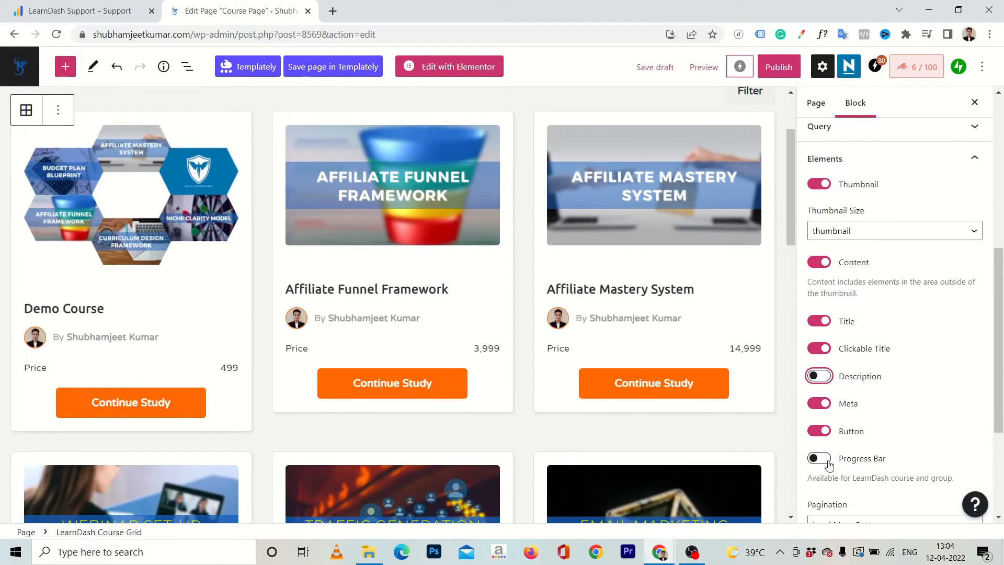
click(823, 460)
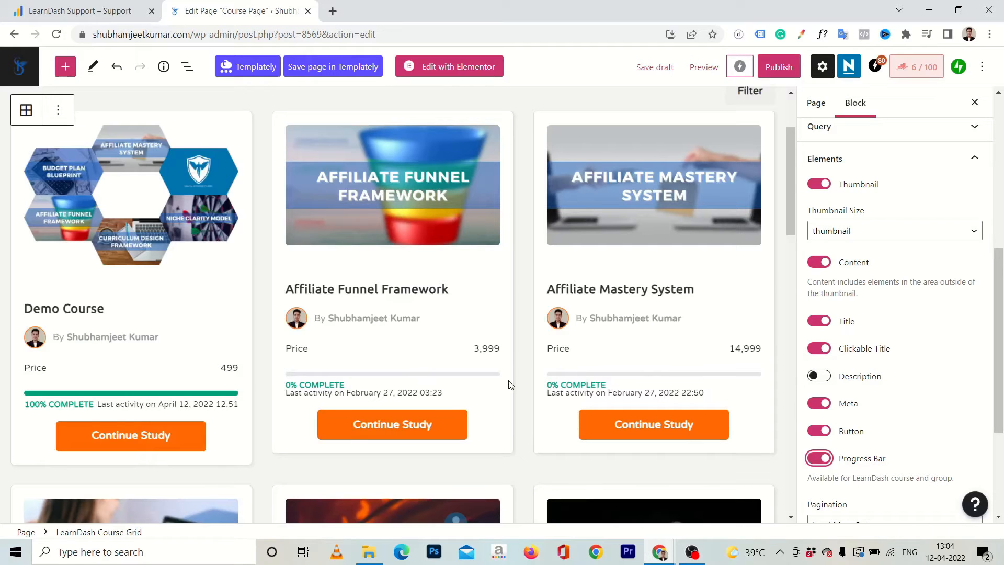
scroll(510, 384, down, 2)
Set the course grid's pagination to Infinite Scrolling and check the end of the grid.
scroll(964, 313, down, 4)
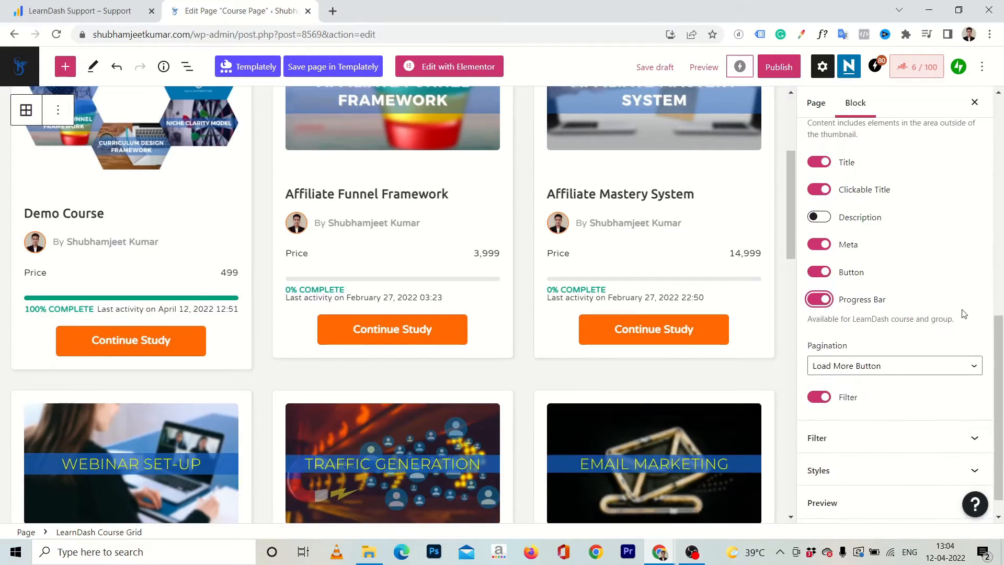
click(877, 336)
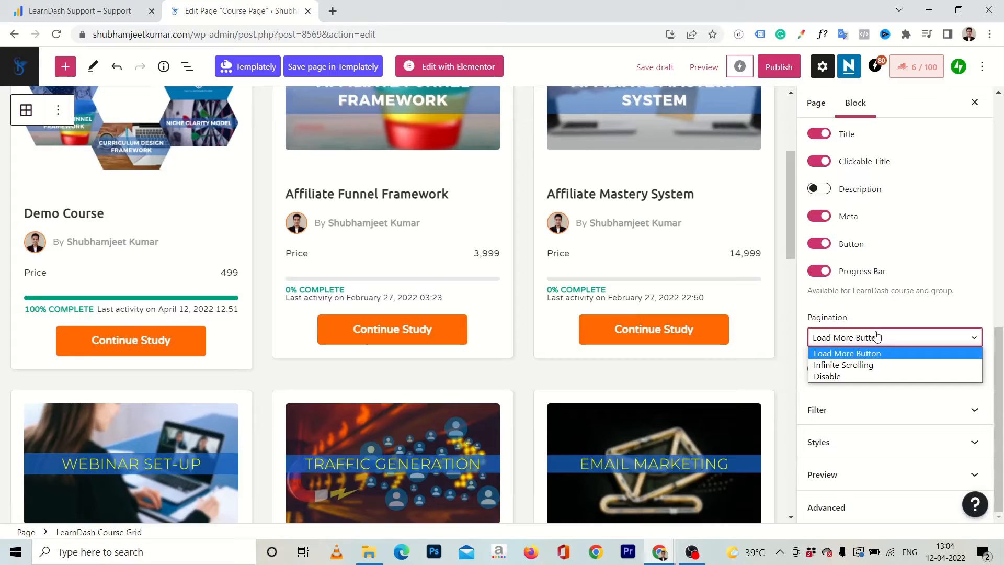
click(858, 365)
scroll(435, 342, down, 15)
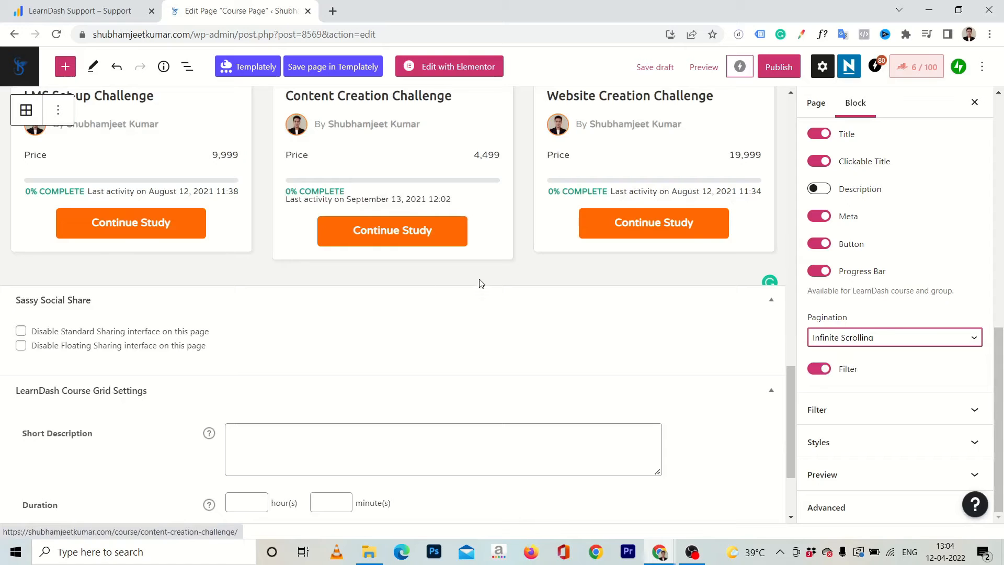
scroll(479, 283, up, 10)
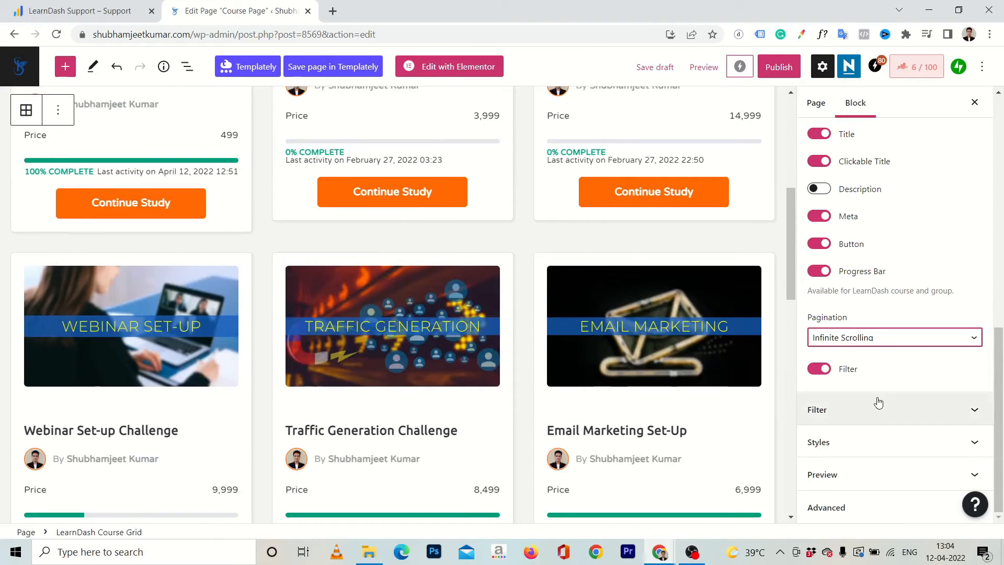
Enable Equal Grid Height in the course grid's style settings and check the cards' alignment.
click(848, 440)
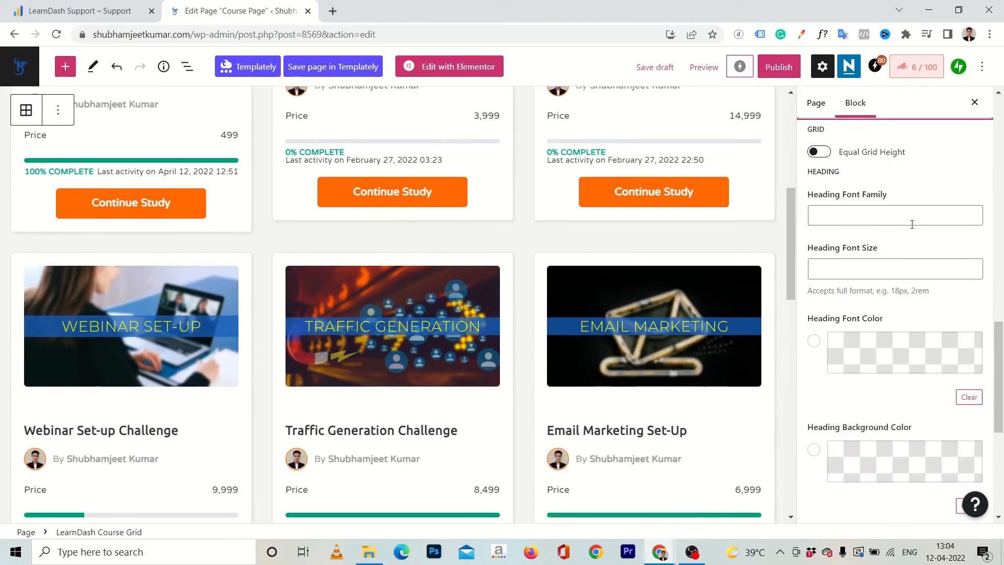
scroll(912, 224, up, 1)
click(822, 204)
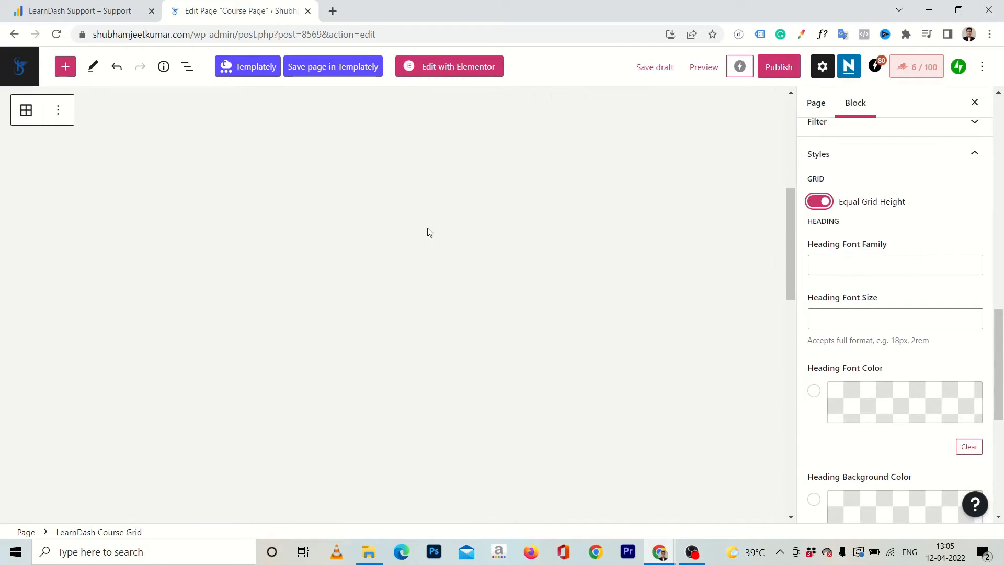
scroll(265, 279, up, 5)
scroll(264, 279, down, 3)
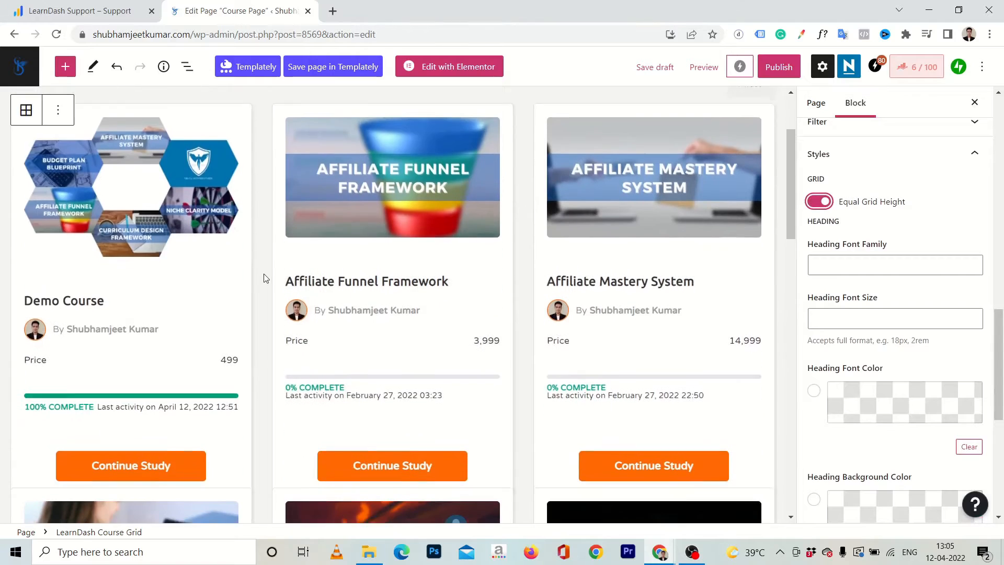
Set the heading font size of the course cards to 20.
scroll(910, 274, down, 2)
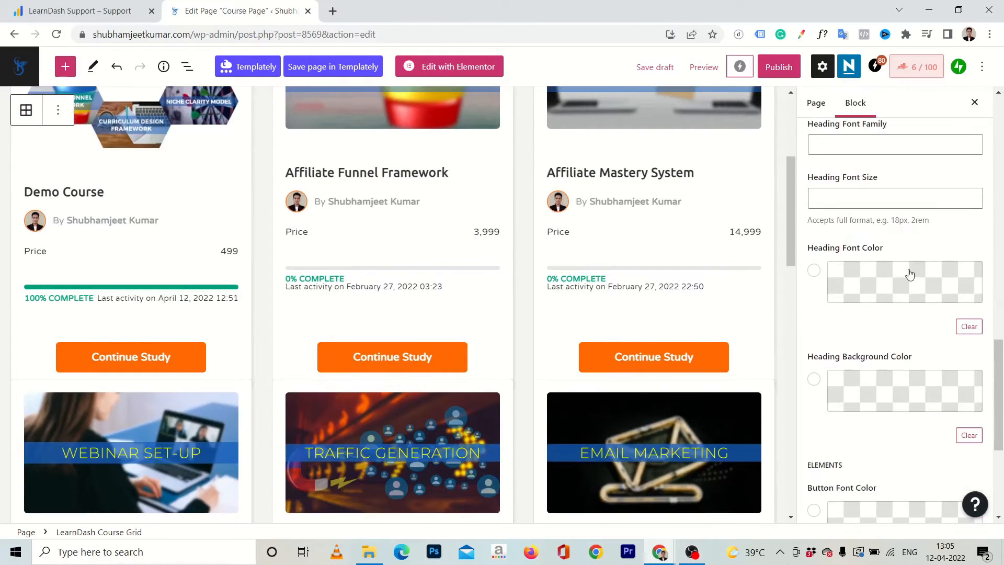
click(838, 198)
text(20)
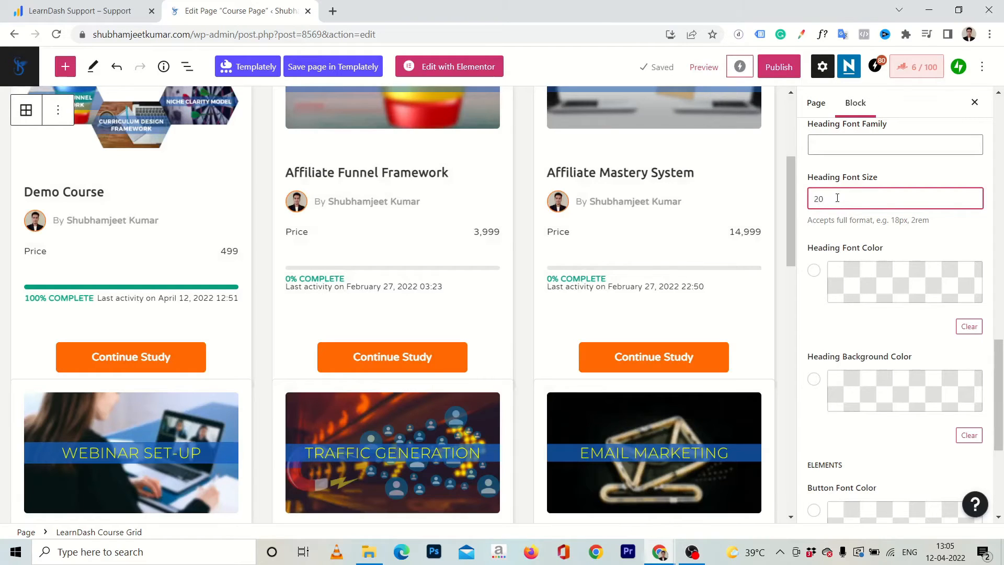
Set the heading font color of the course cards to the custom hex value 1560BD.
click(818, 273)
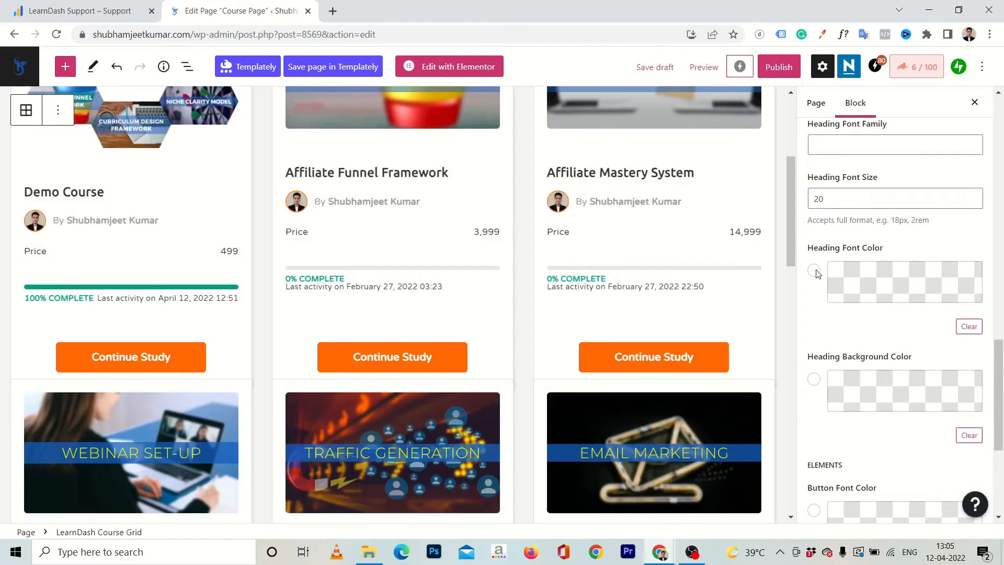
click(832, 280)
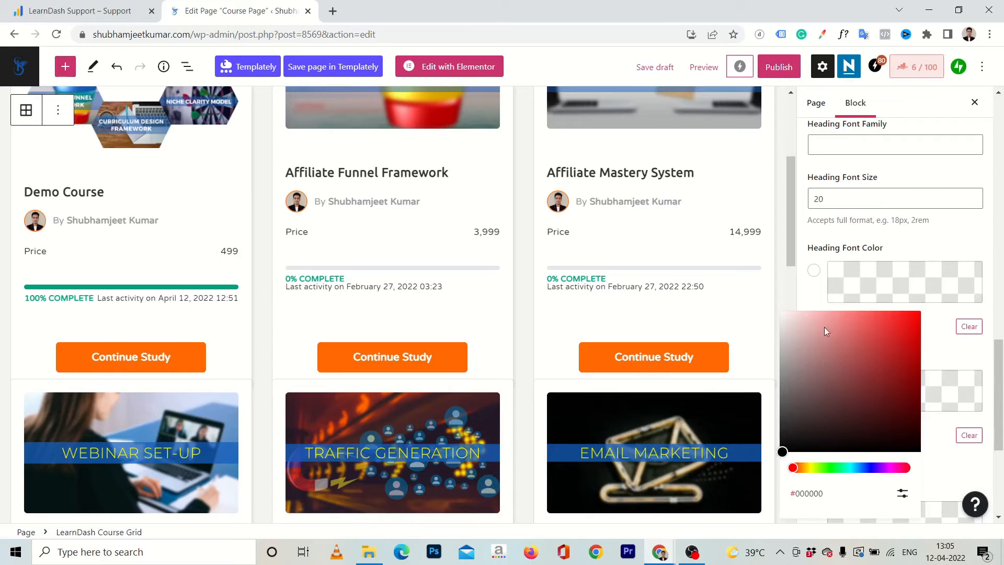
click(901, 492)
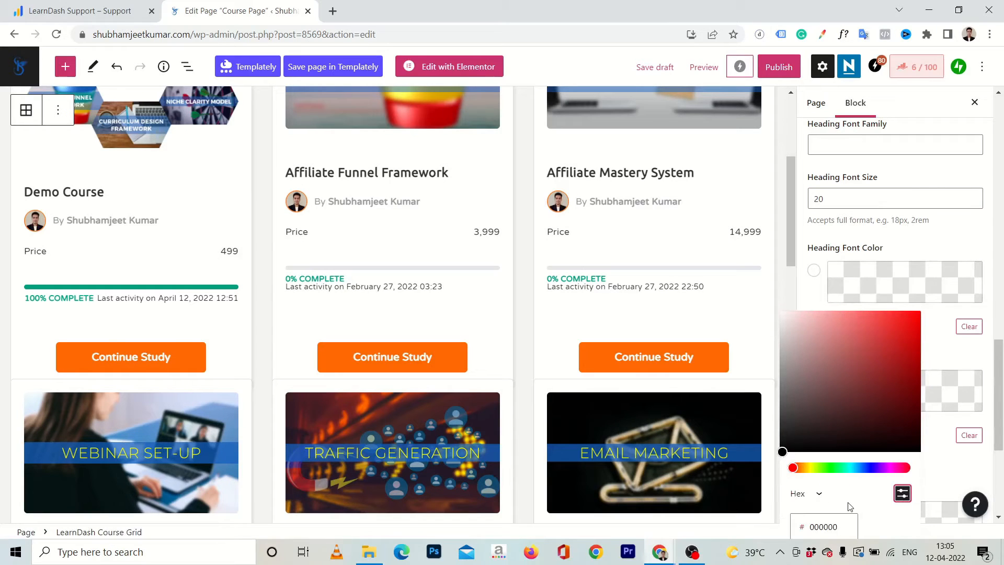
double_click(845, 528)
text(156)
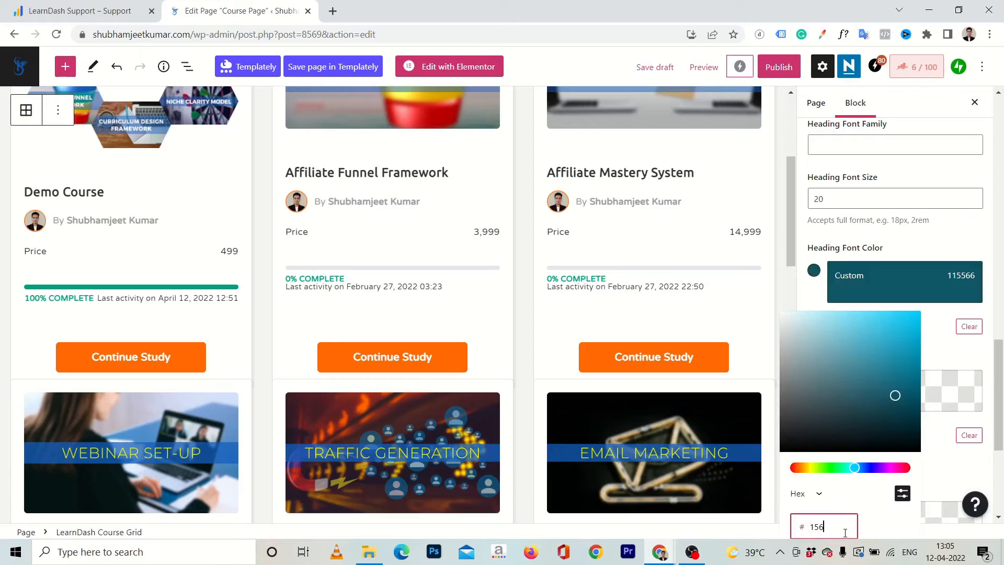
text(0bd)
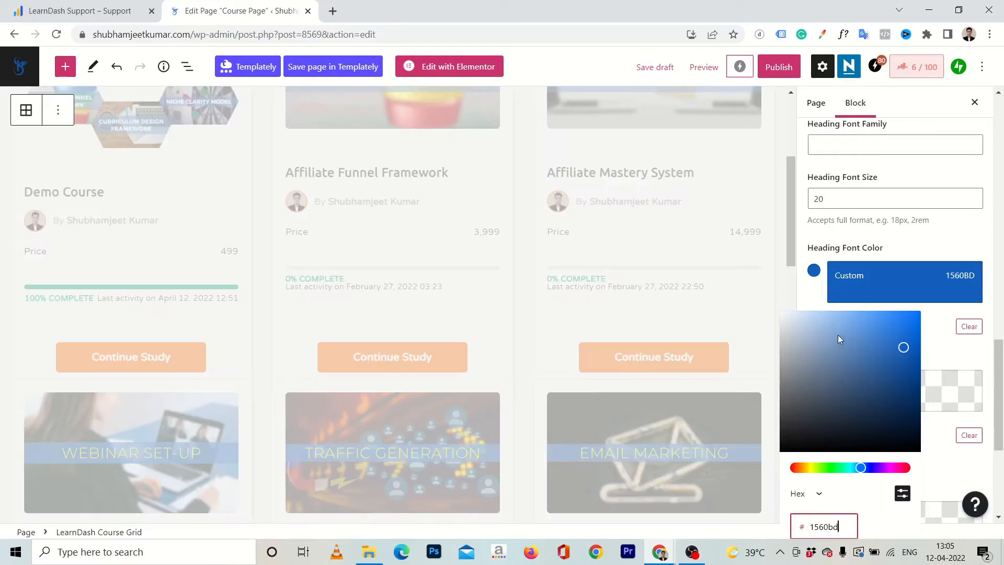
click(810, 289)
scroll(839, 302, down, 1)
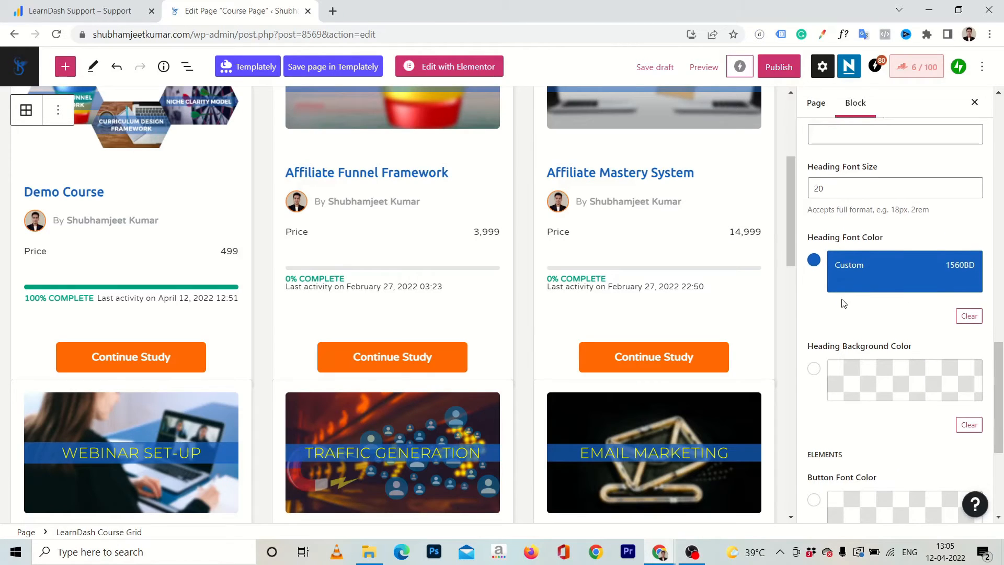
Set the button font color of the course cards to the hex value 1560BD.
scroll(832, 303, down, 3)
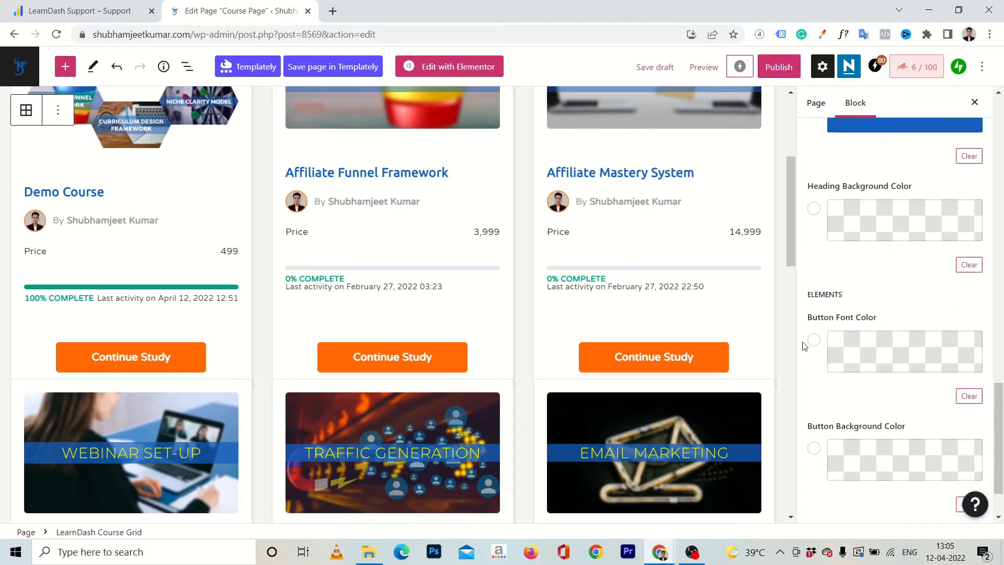
click(842, 347)
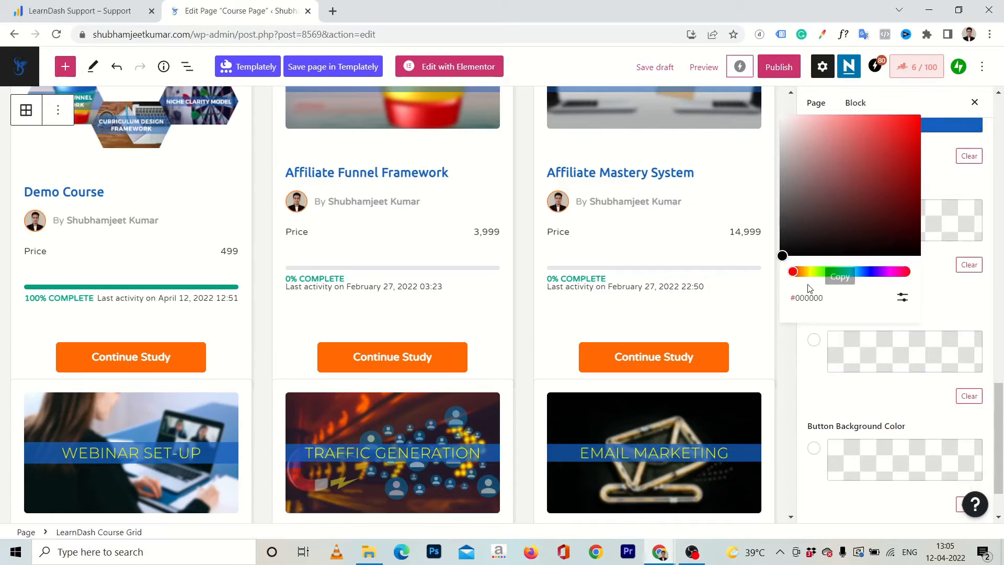
click(902, 296)
click(845, 306)
key(ctrl+a)
key(BackSpace)
text(1560bd)
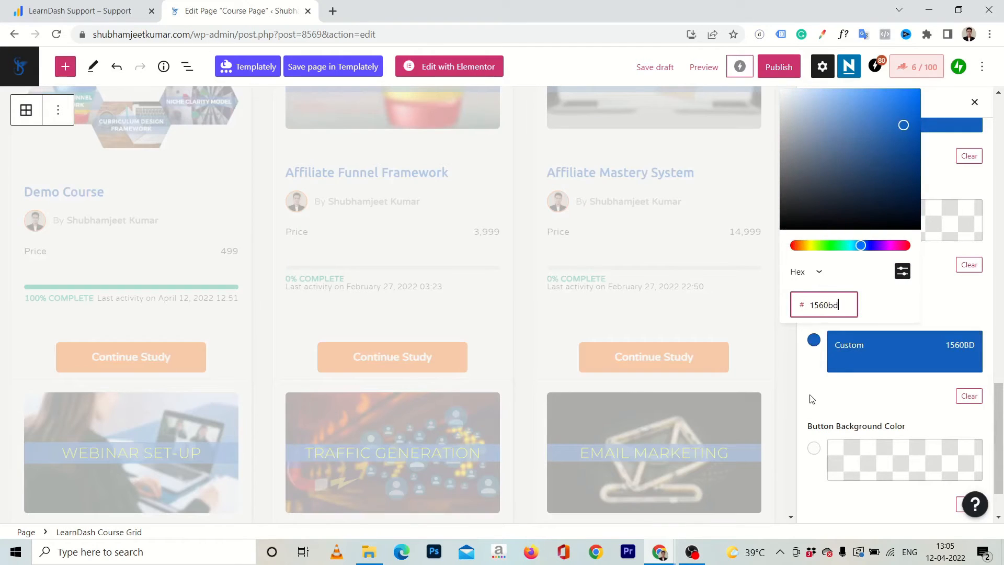
click(811, 400)
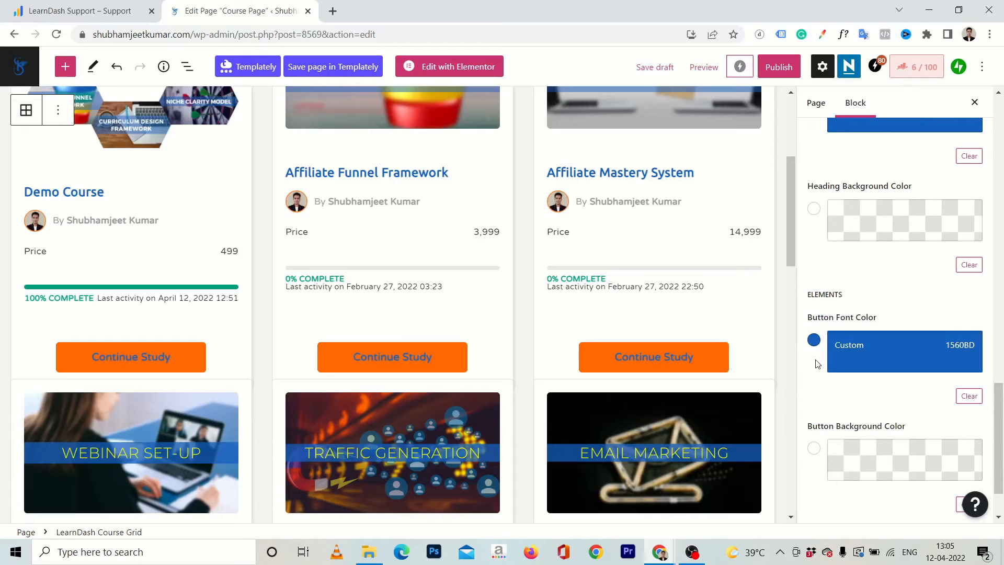
Change the course cards' button font color to white (FFFFFF) and set their button background color to 1560BD.
click(849, 349)
drag(833, 133, 769, 111)
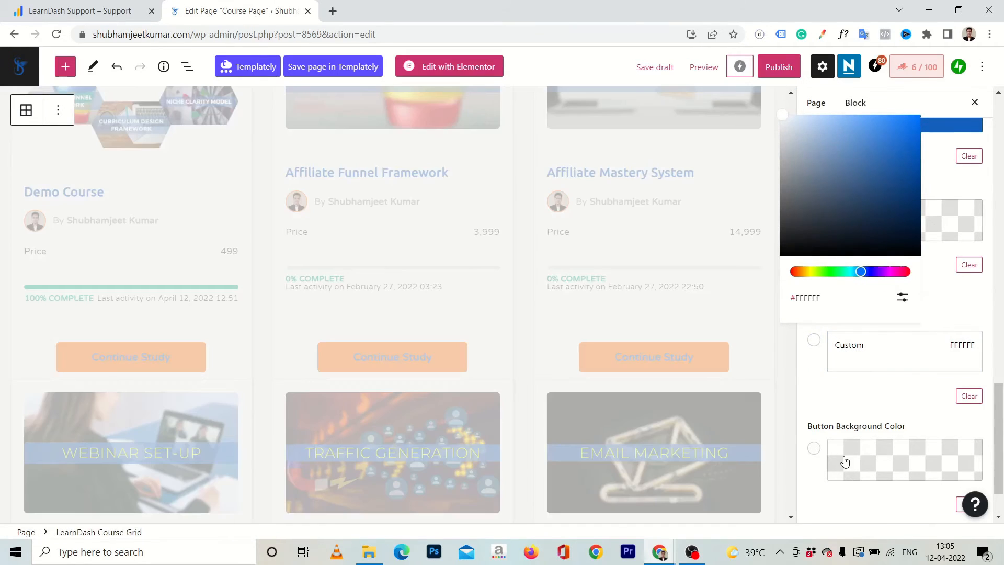
click(841, 460)
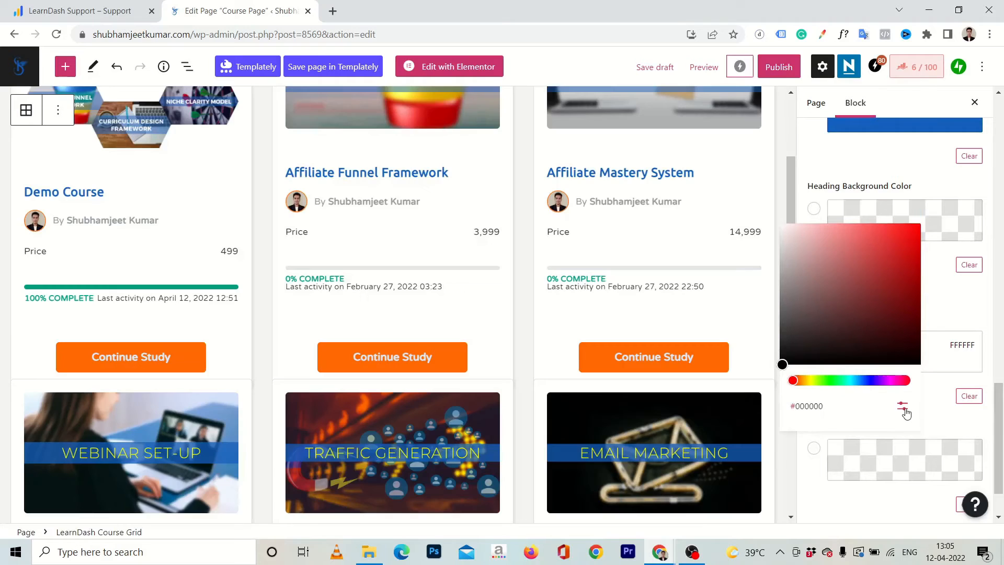
click(903, 407)
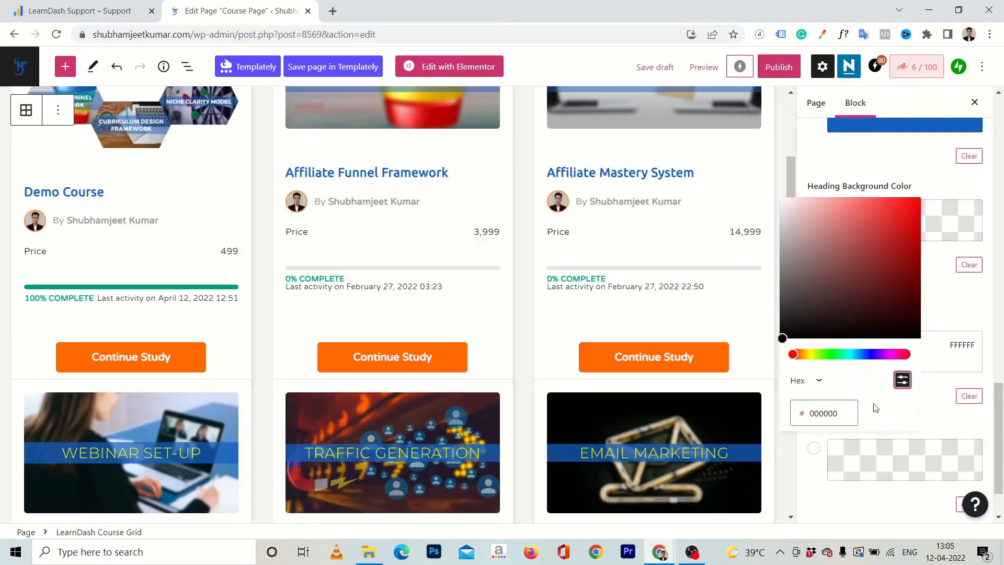
double_click(842, 414)
text(1560)
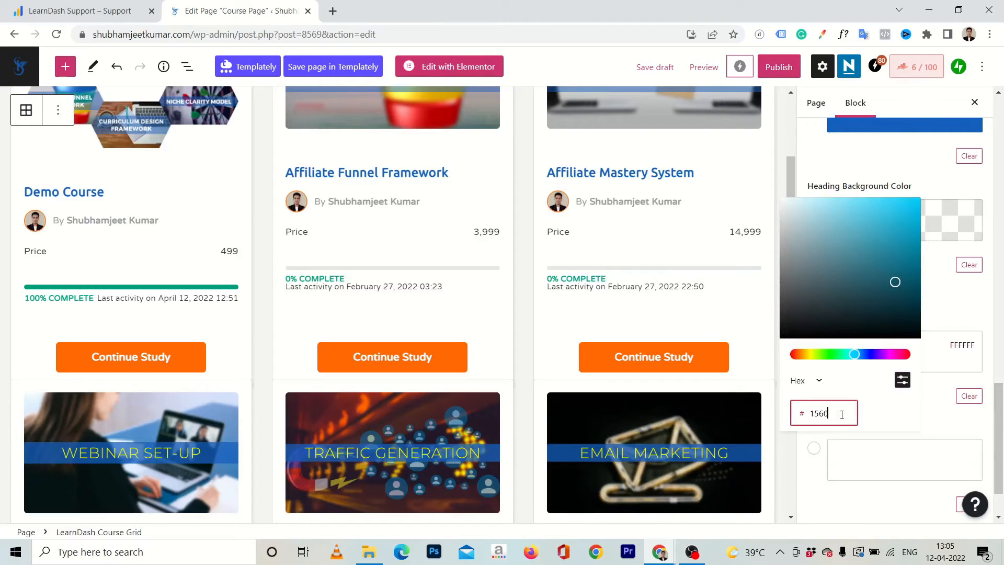
text(cbd)
key(BackSpace)
key(BackSpace)
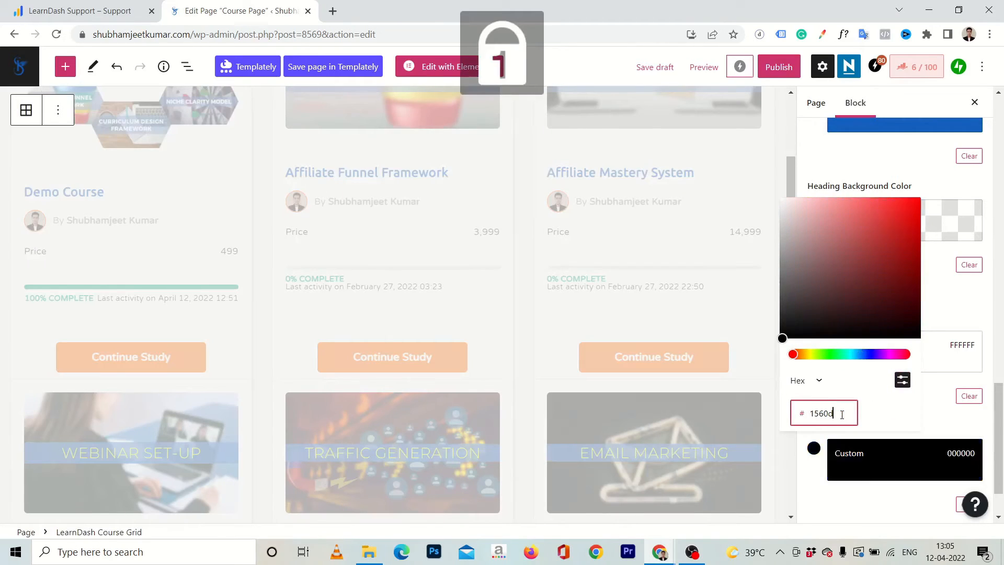
text(bd)
click(796, 479)
scroll(789, 479, down, 7)
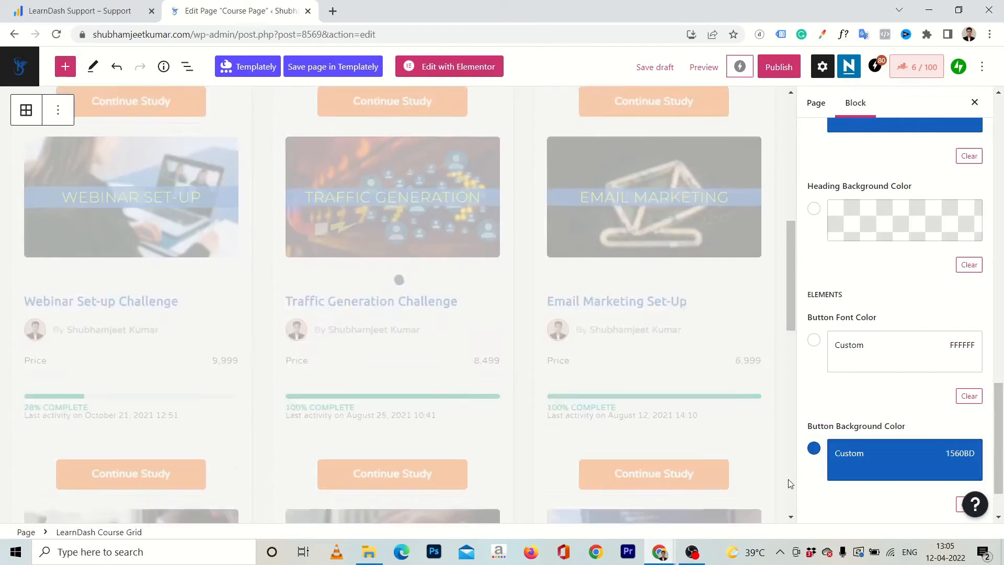
Disable the Filter element of the course grid.
scroll(766, 294, up, 2)
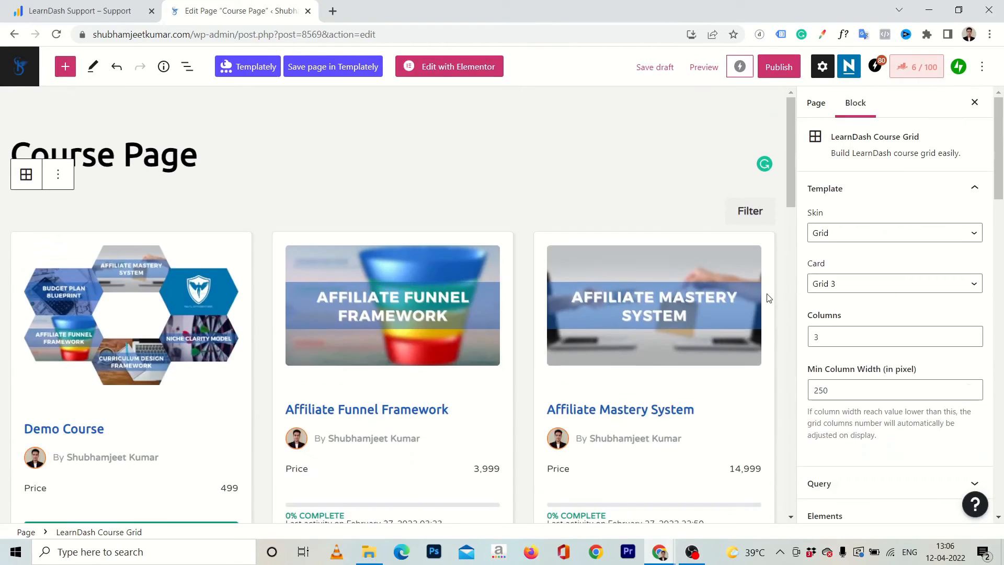
scroll(877, 209, down, 4)
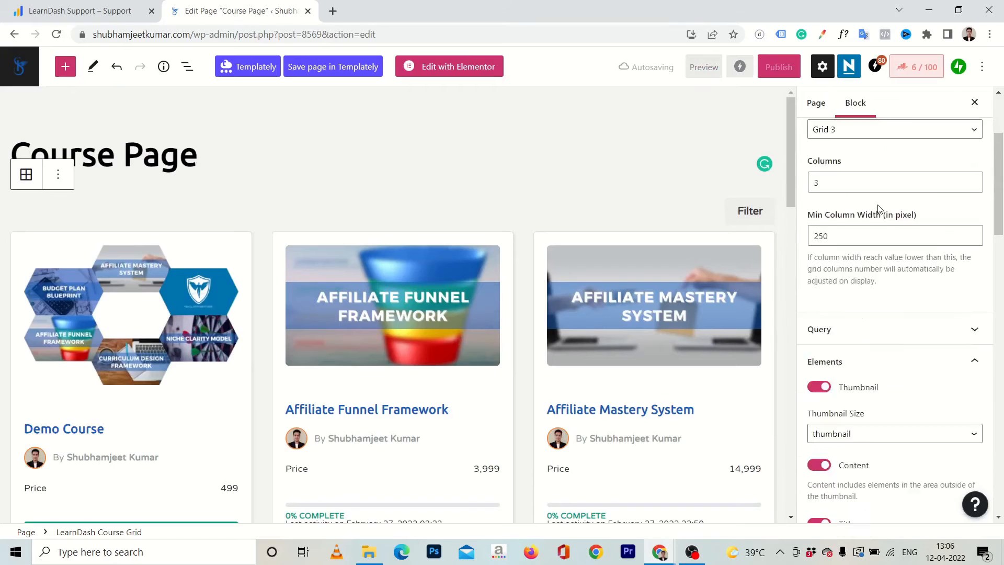
scroll(874, 276, down, 7)
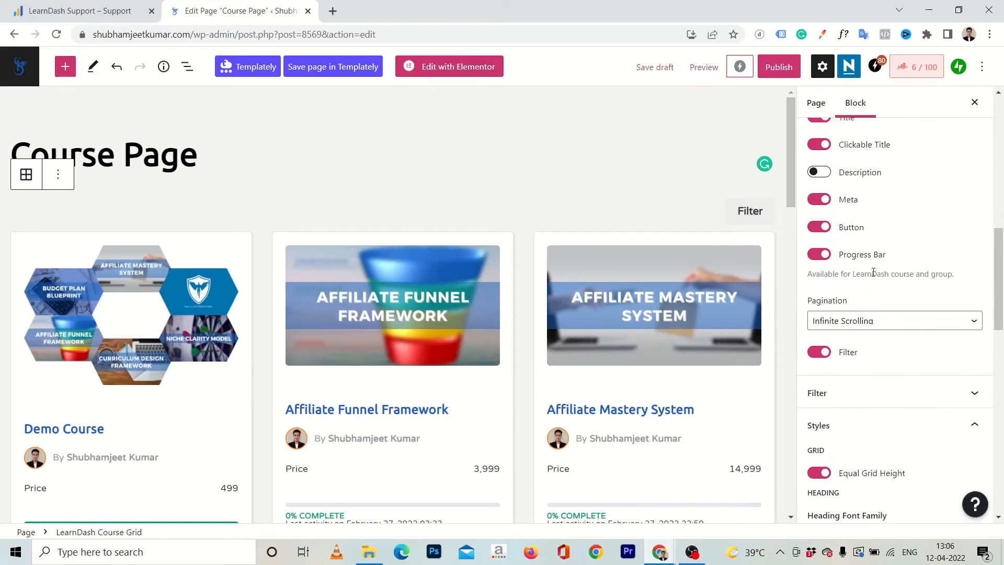
click(833, 352)
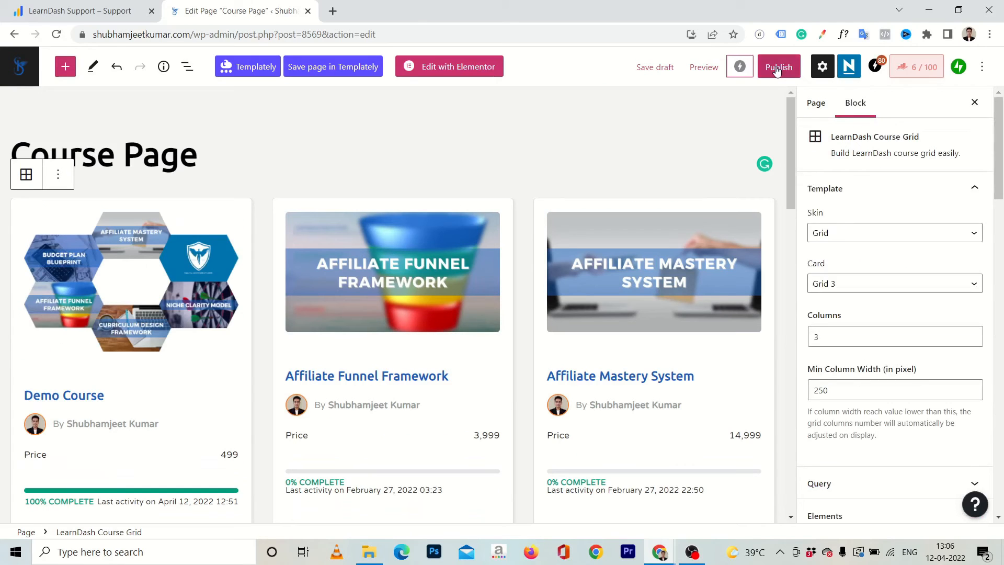
Review the page settings and publish the Course Page.
click(816, 103)
scroll(891, 222, down, 3)
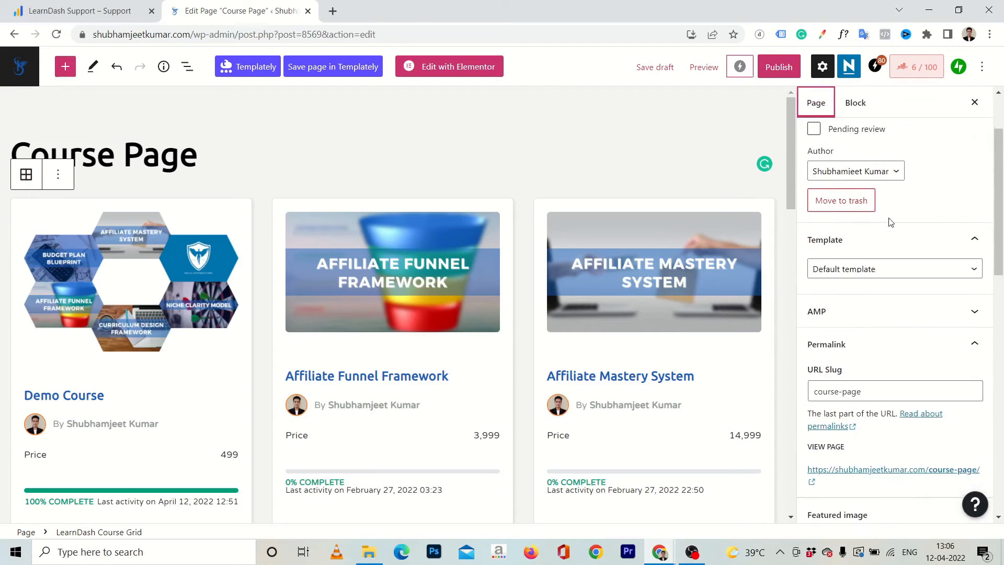
click(870, 314)
scroll(871, 318, down, 3)
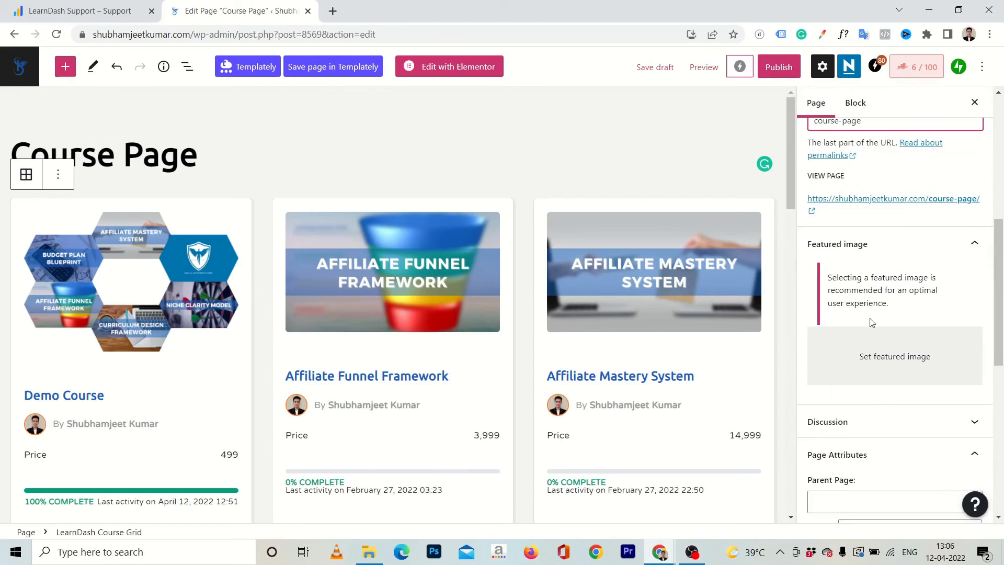
scroll(871, 318, up, 6)
click(773, 63)
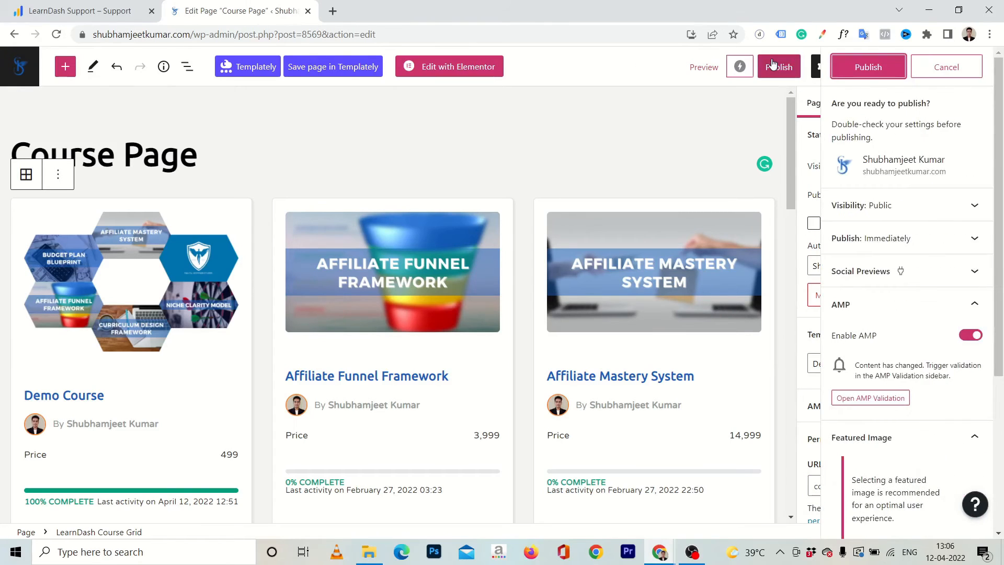
click(877, 68)
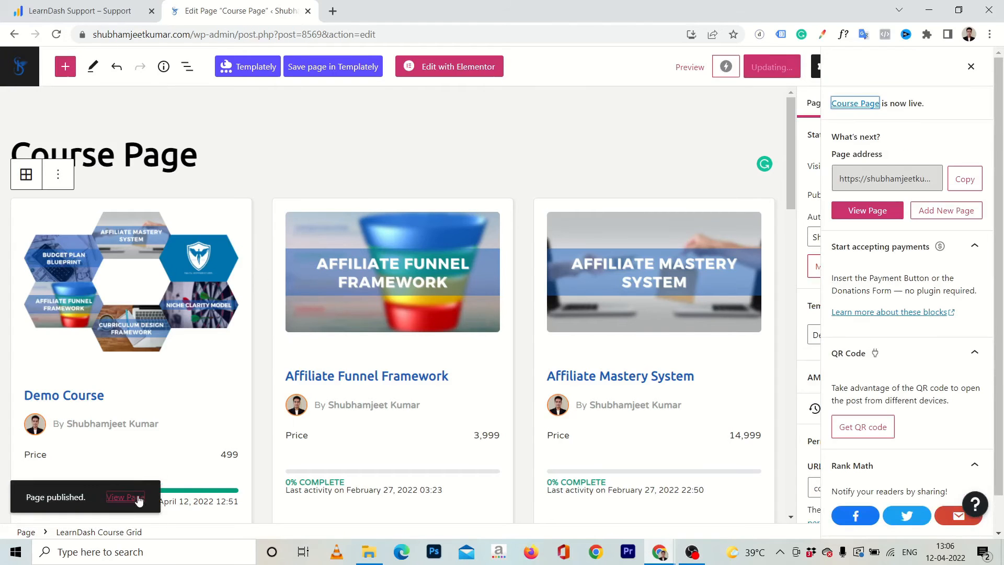
Open the published Course Page in an incognito window and examine the styled course cards down to the footer.
right_click(137, 497)
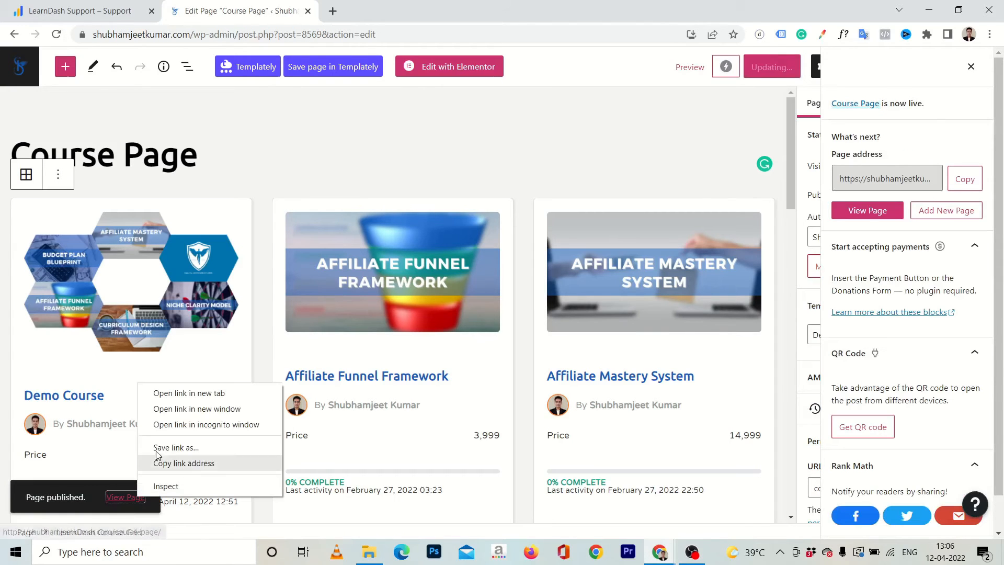
click(162, 425)
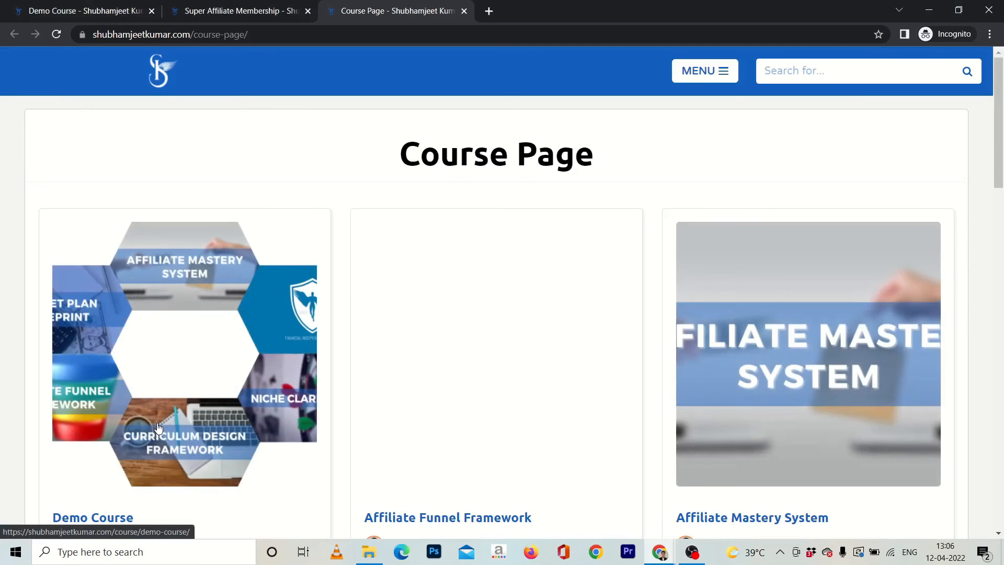
scroll(159, 428, down, 2)
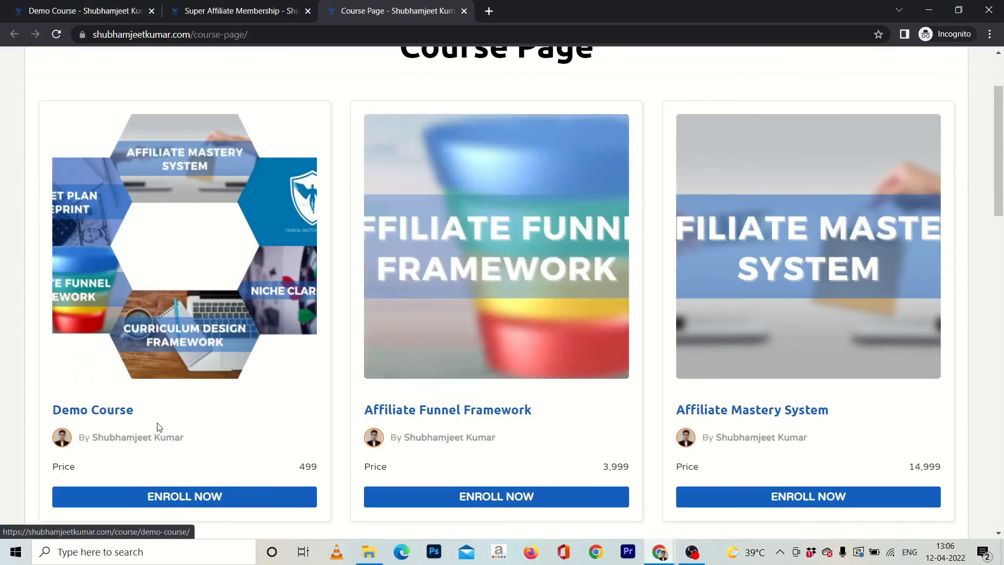
scroll(218, 385, down, 2)
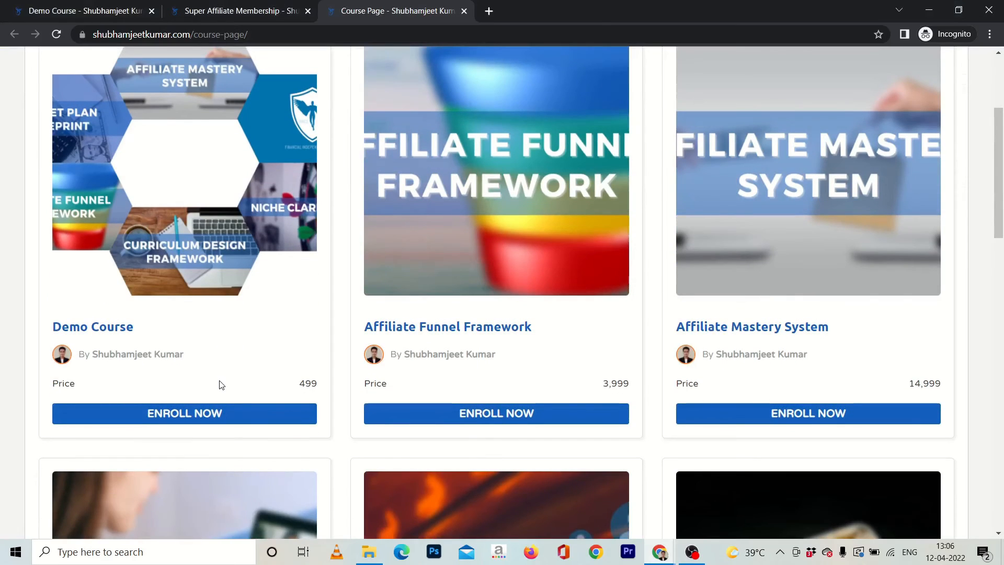
scroll(242, 361, down, 15)
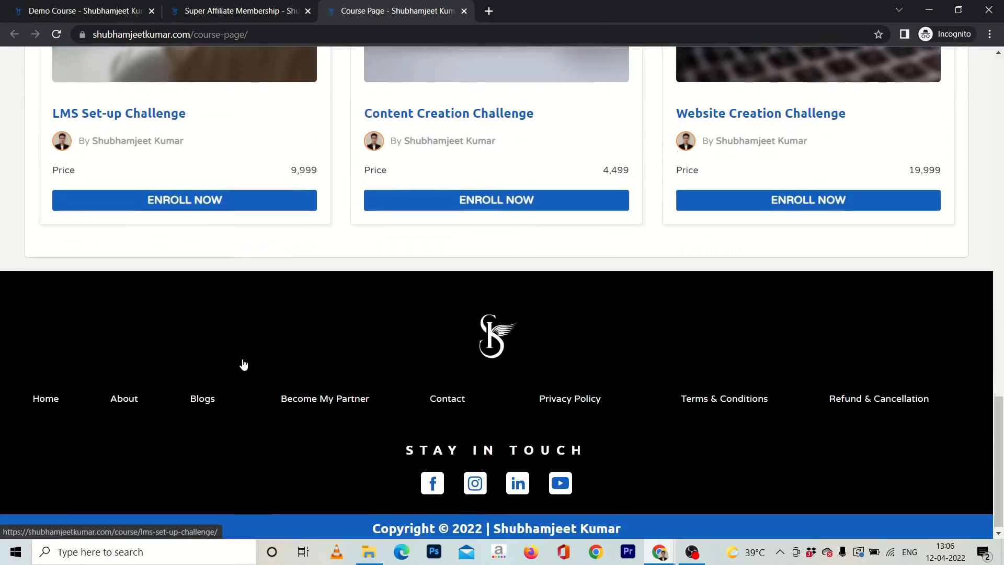
scroll(243, 359, up, 15)
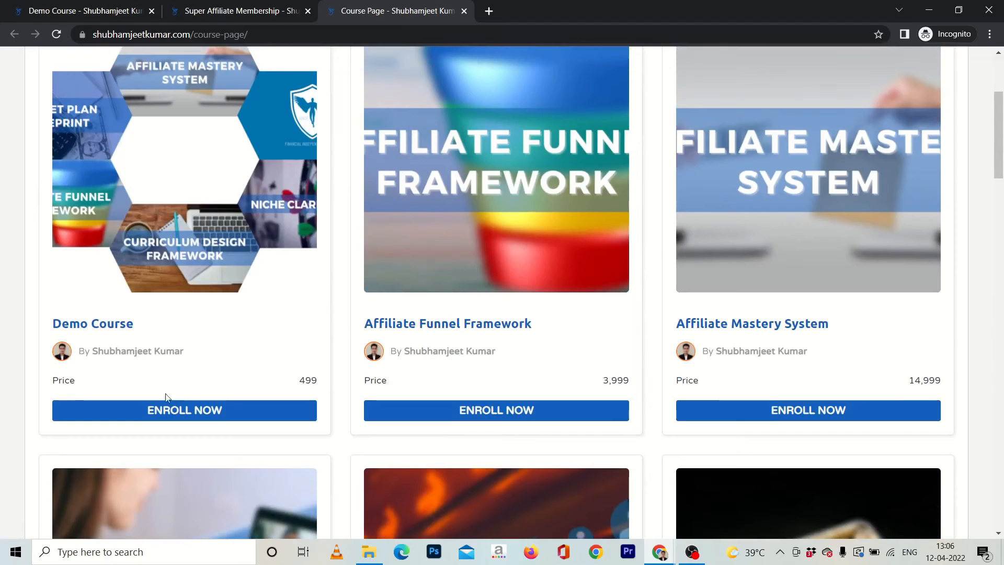
Open the Demo Course from its card and examine its status, price and course content.
click(153, 412)
scroll(199, 366, up, 4)
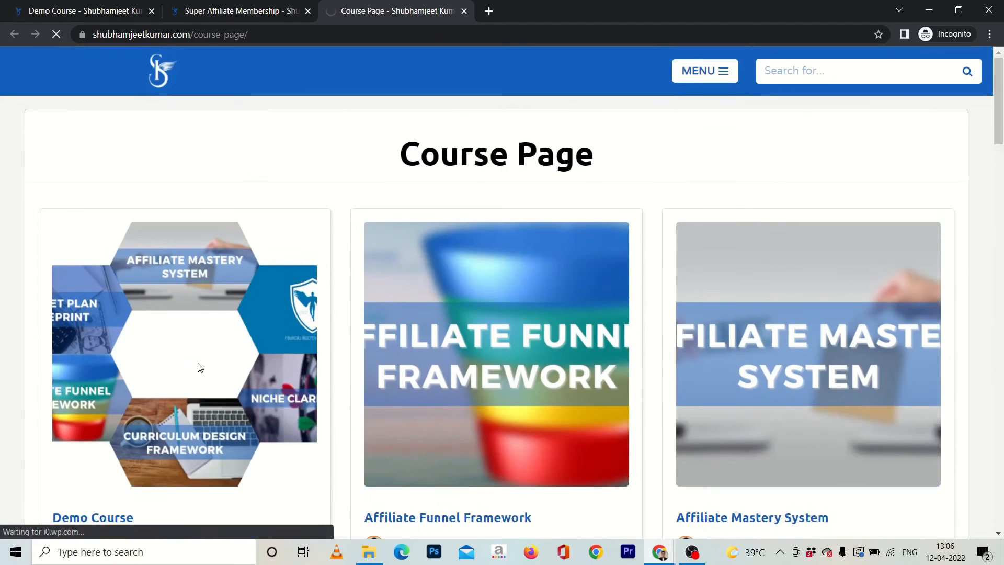
click(199, 367)
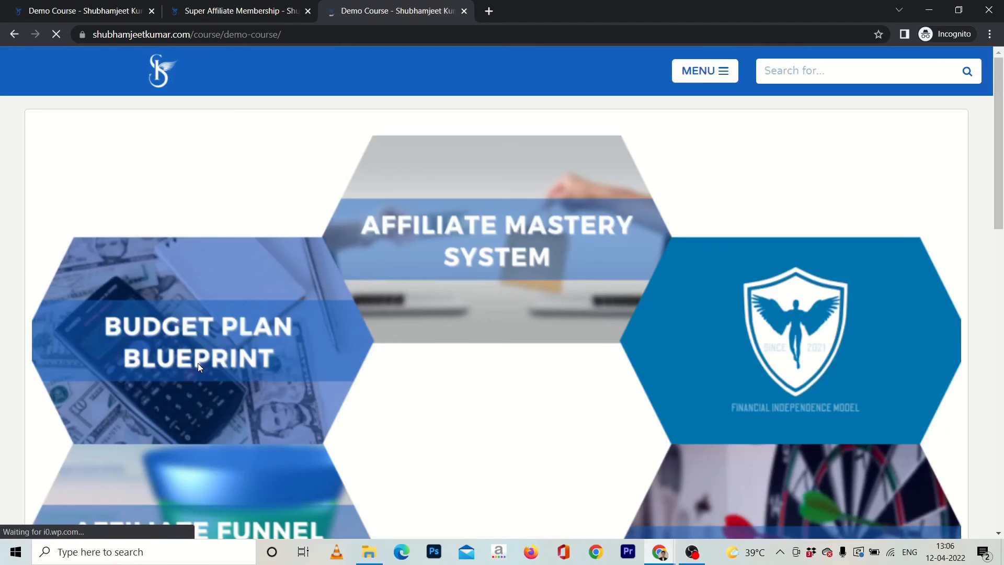
scroll(278, 372, down, 10)
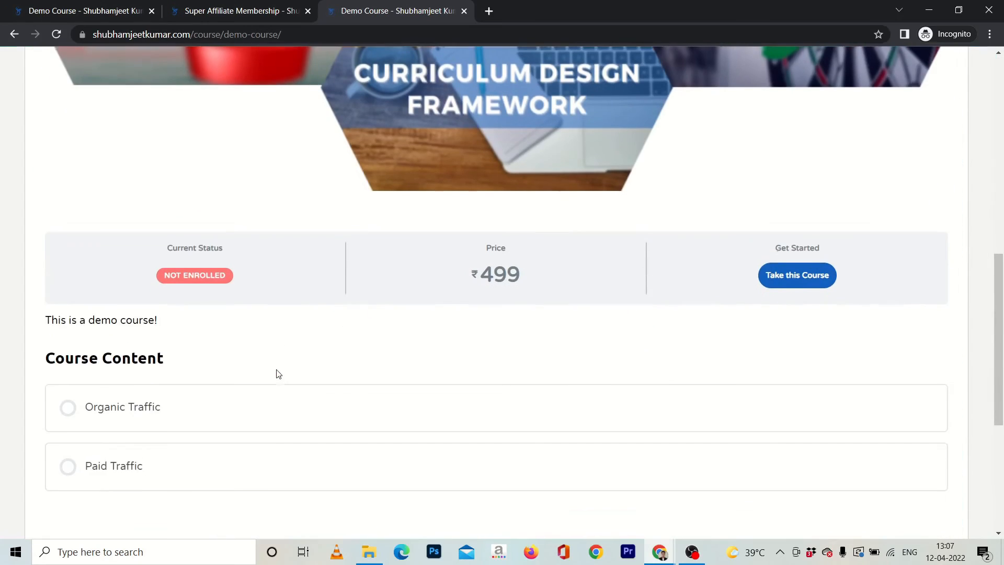
scroll(433, 354, down, 2)
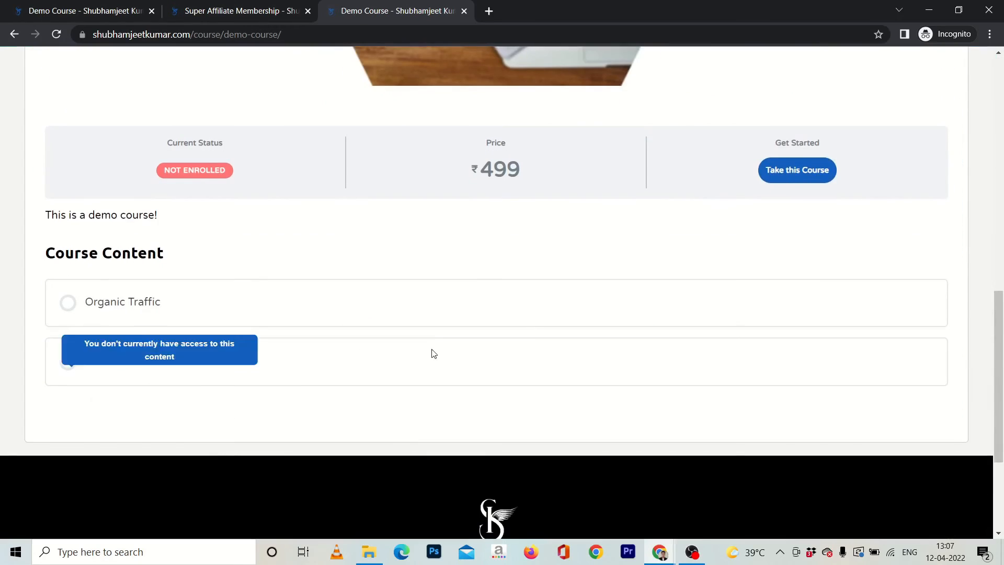
Try to enroll through the demo course's Take this Course option and close that browser tab.
click(793, 170)
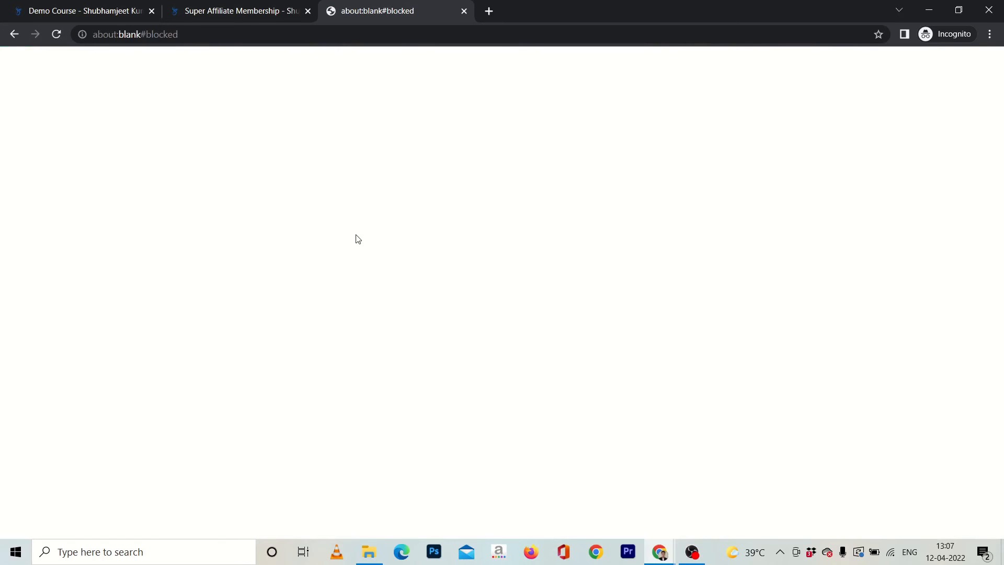
click(464, 11)
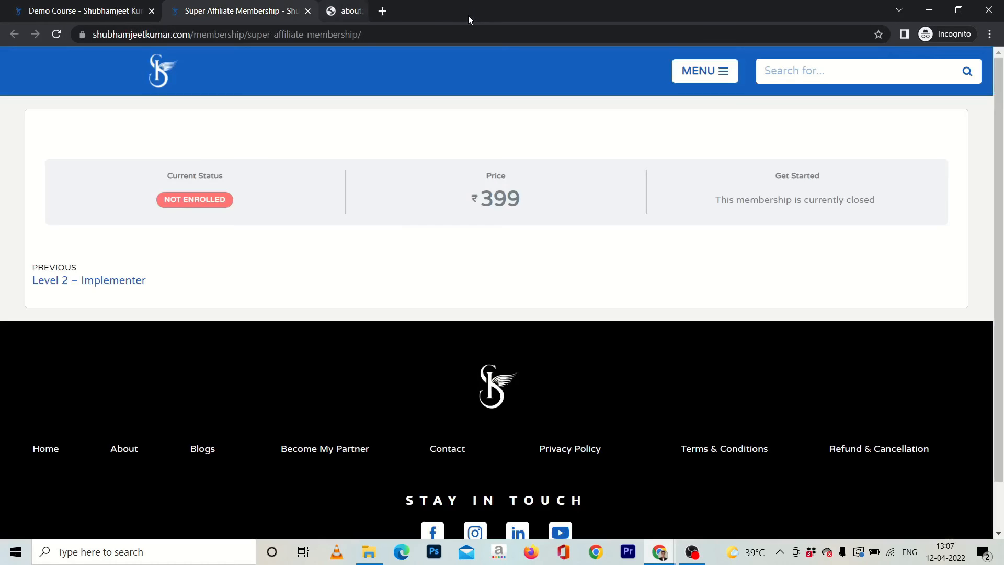